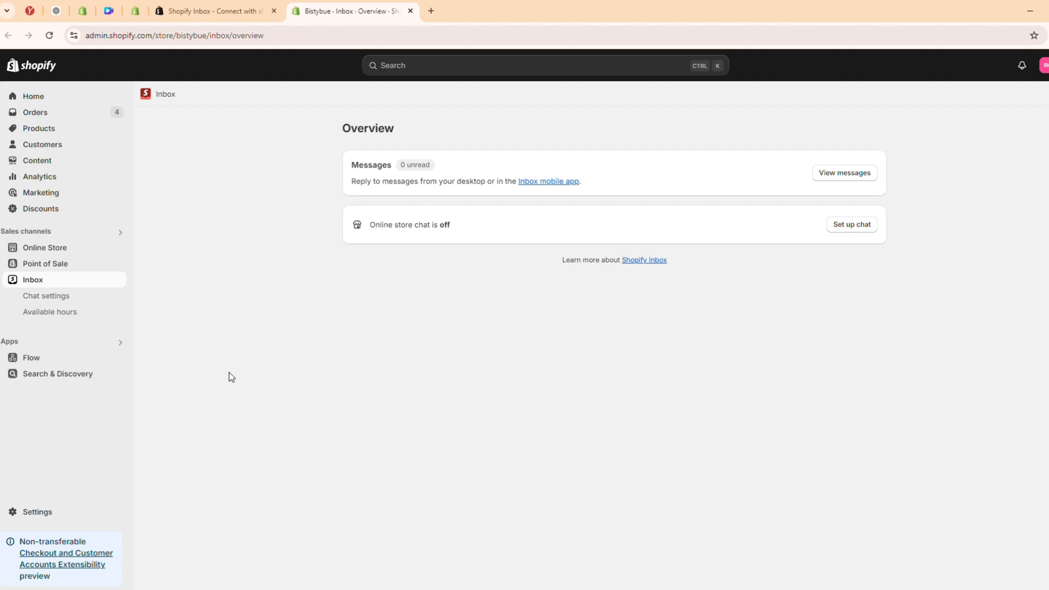
Start setting up the online store chat and set its brand background color to #E91010
left_click(844, 226)
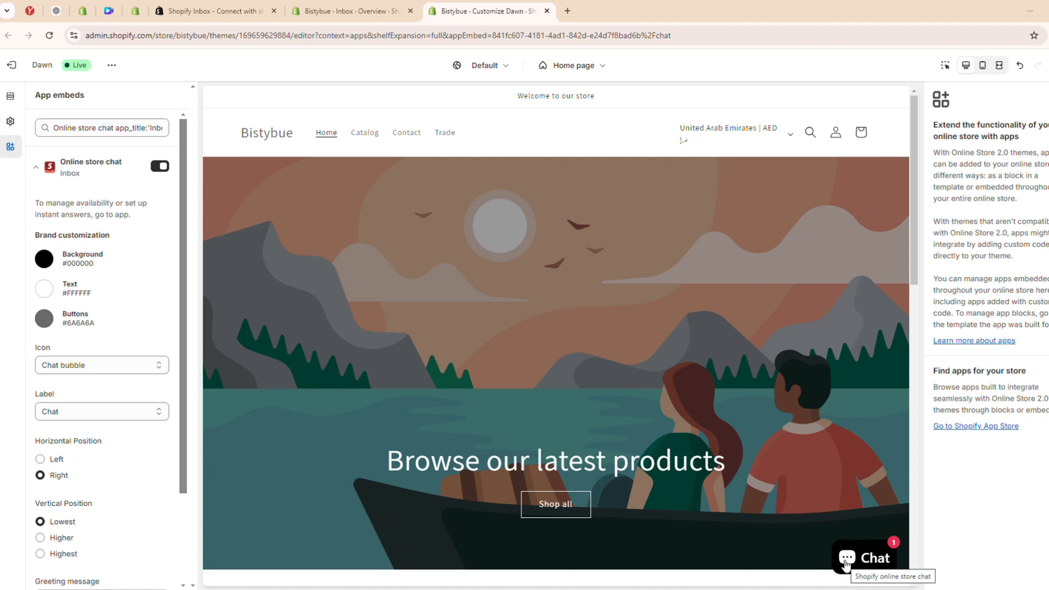
scroll(110, 239, "down", 1)
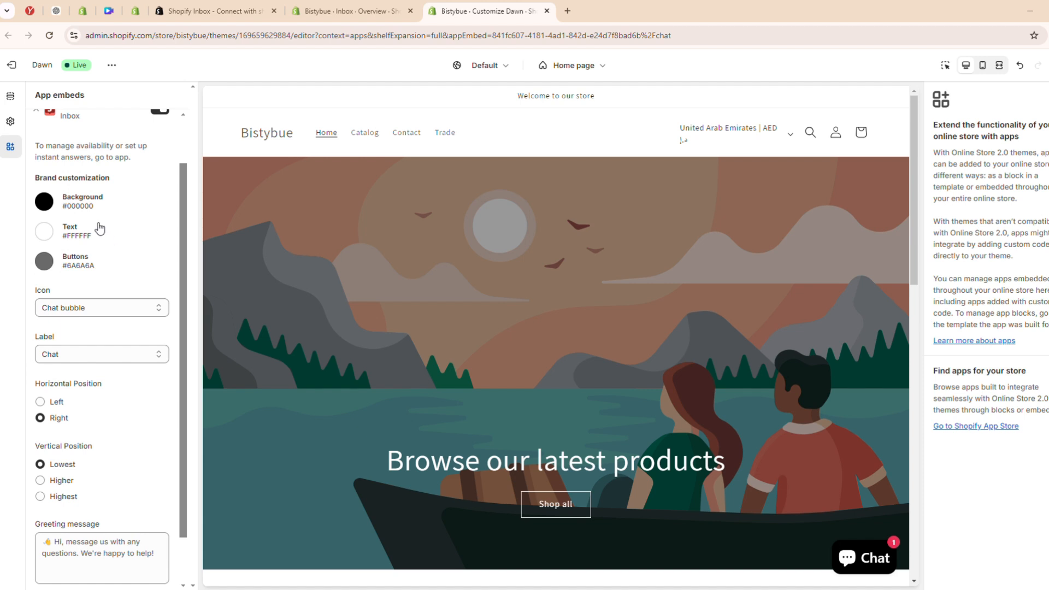
left_click(46, 202)
left_click_drag(62, 295, 124, 225)
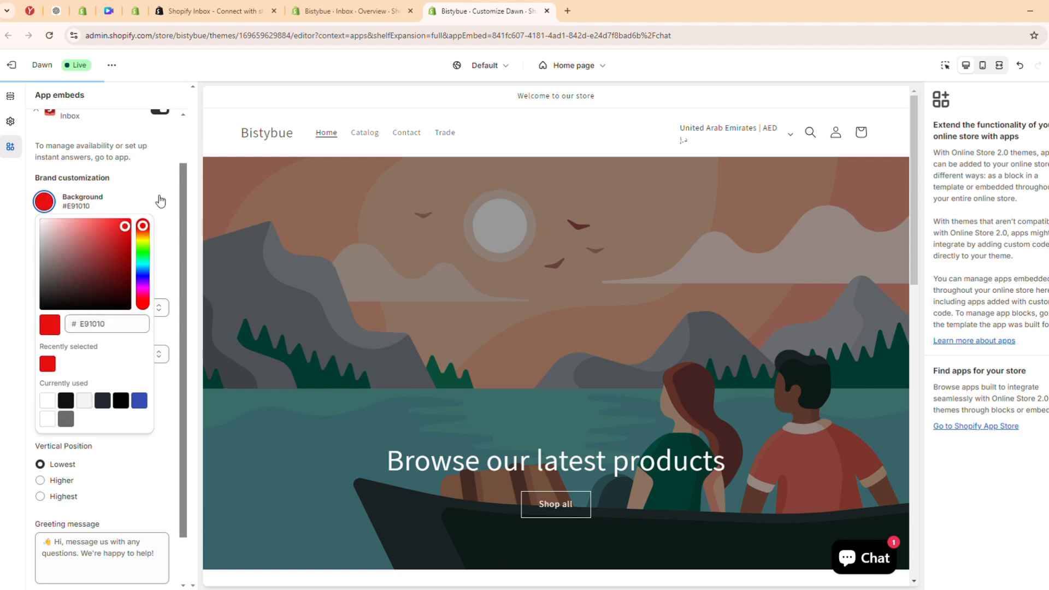
Set the chat's button color to #151313 and open the chat window in the store preview
left_click(155, 206)
left_click(44, 261)
left_click(43, 331)
left_click_drag(43, 335, 46, 369)
left_click(138, 263)
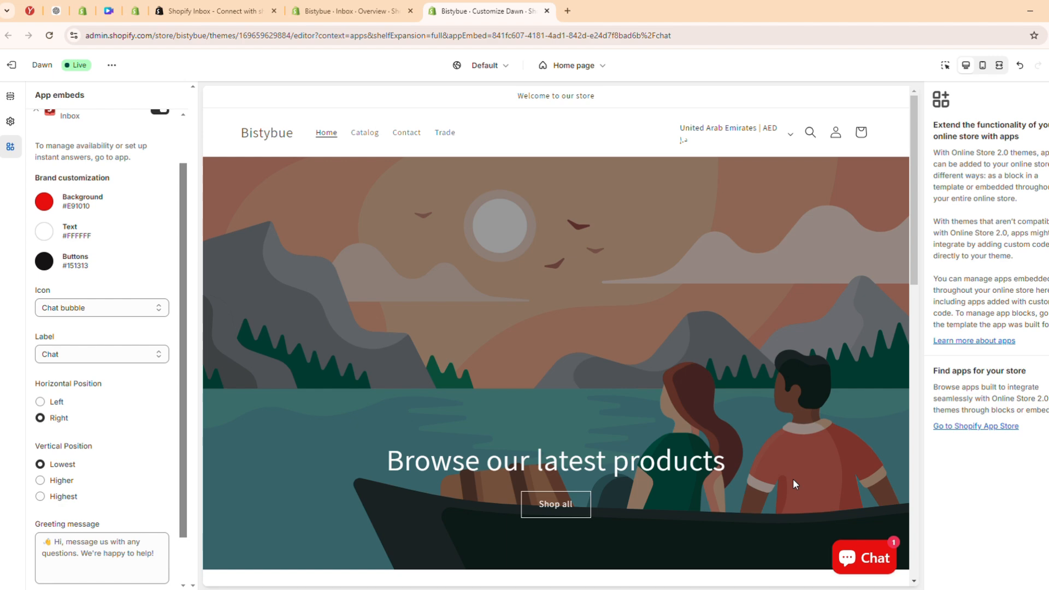
left_click(848, 561)
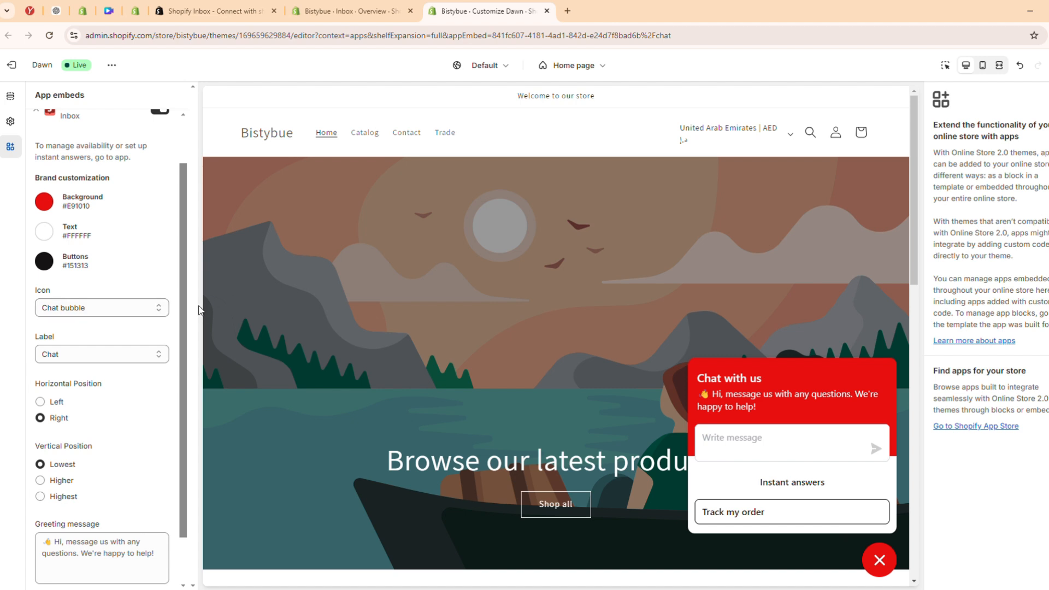
Set the chat icon to Hand wave and the chat label to Support
left_click(157, 308)
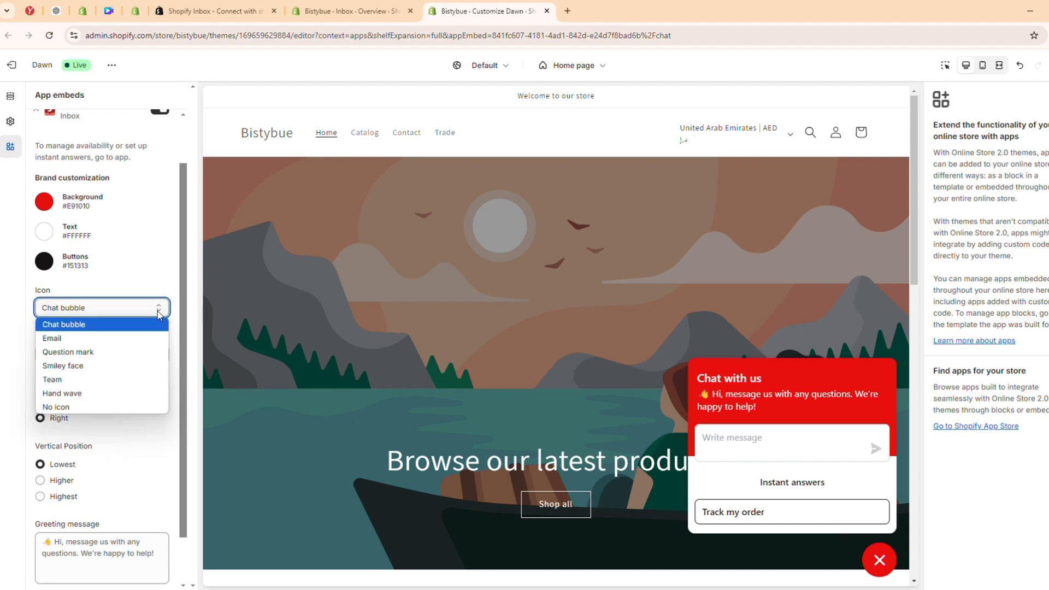
left_click(119, 392)
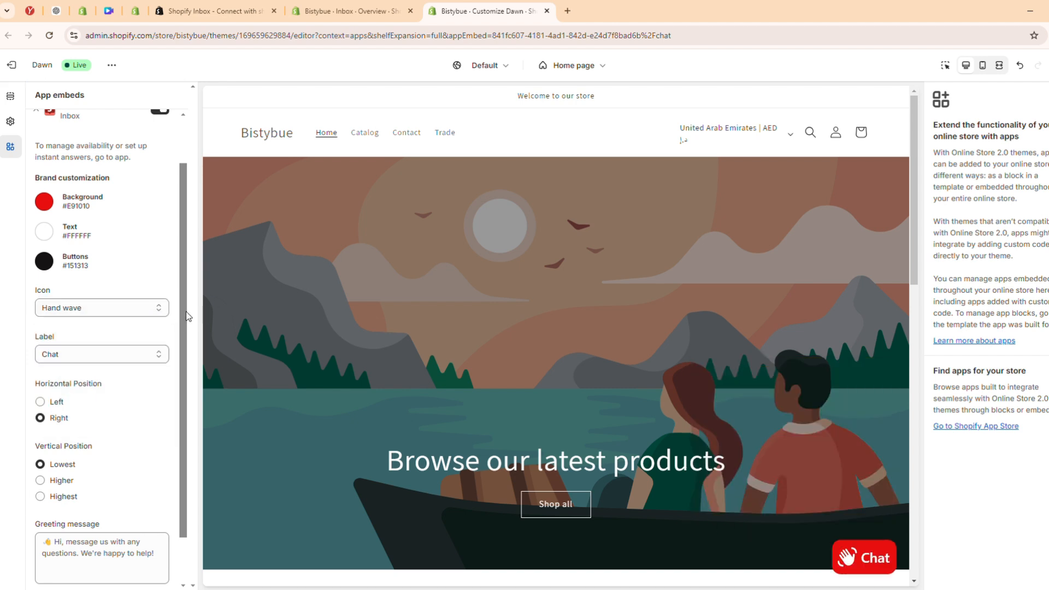
left_click(159, 358)
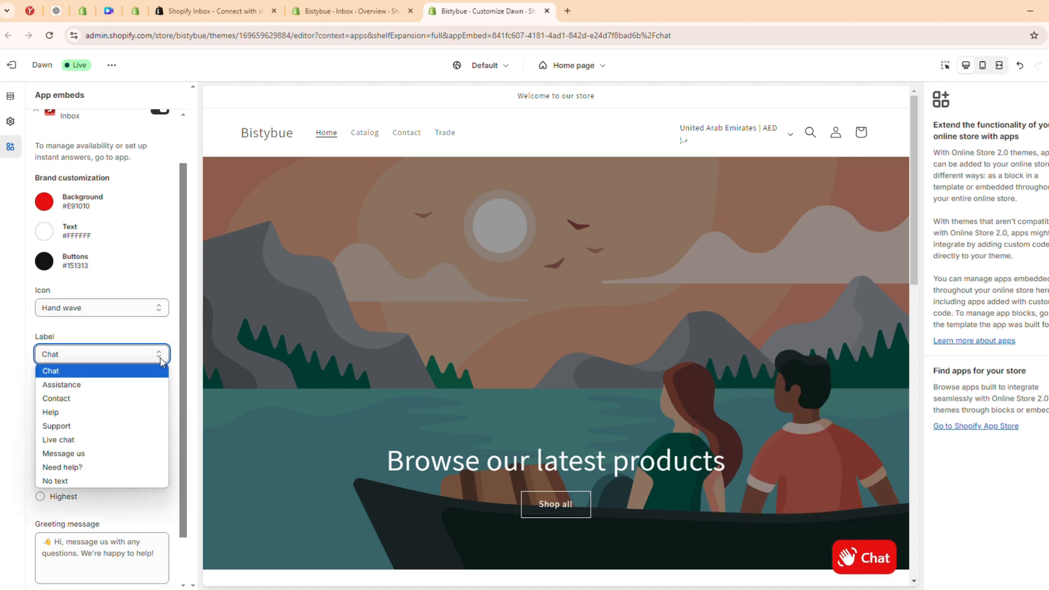
left_click(132, 426)
Check the greeting message in the previewed chat window and save the chat customization
scroll(113, 336, "down", 1)
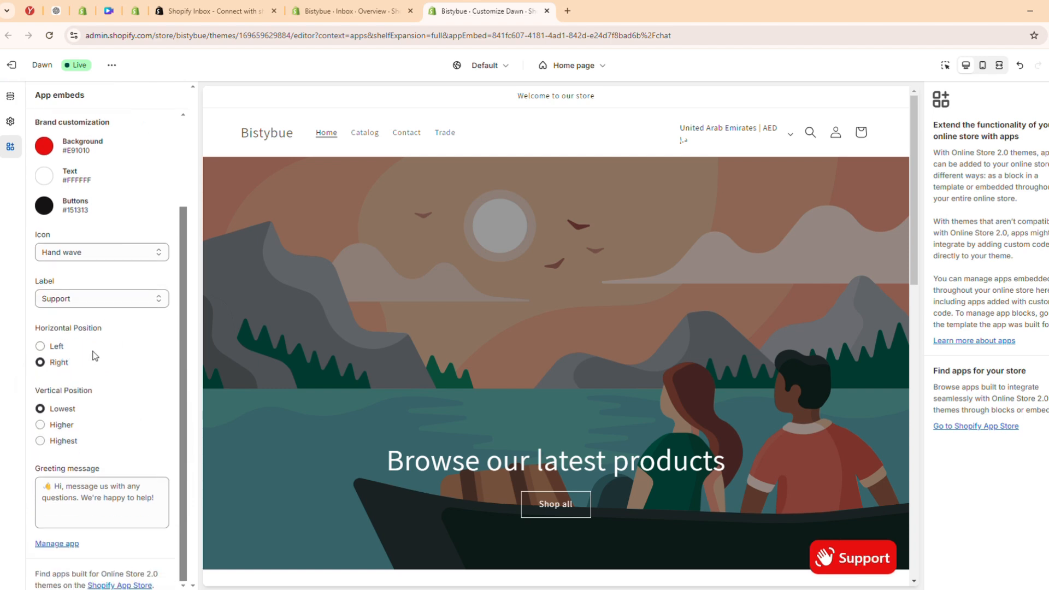
left_click(68, 487)
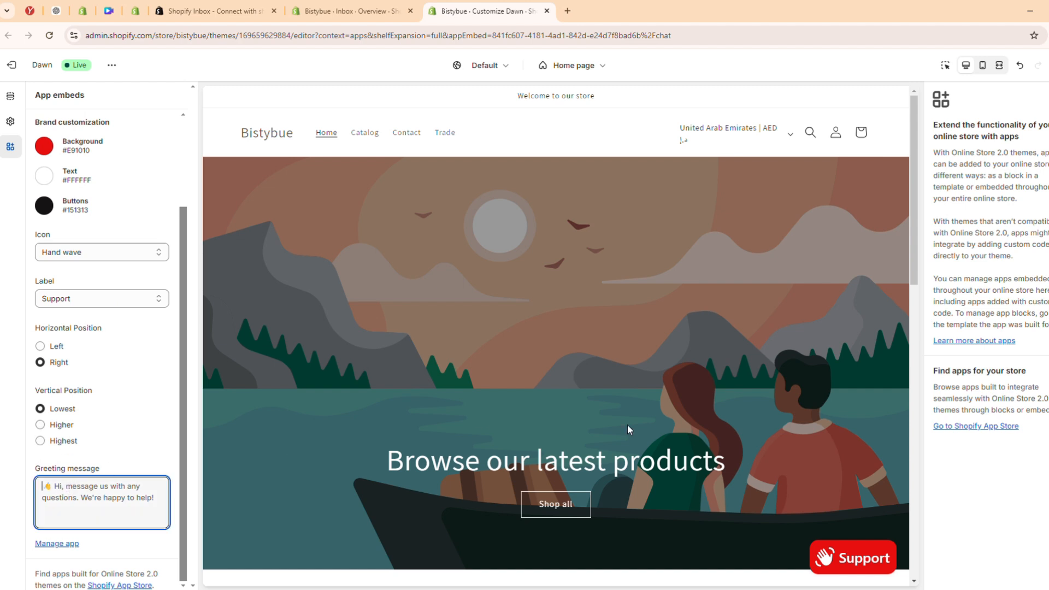
left_click(851, 552)
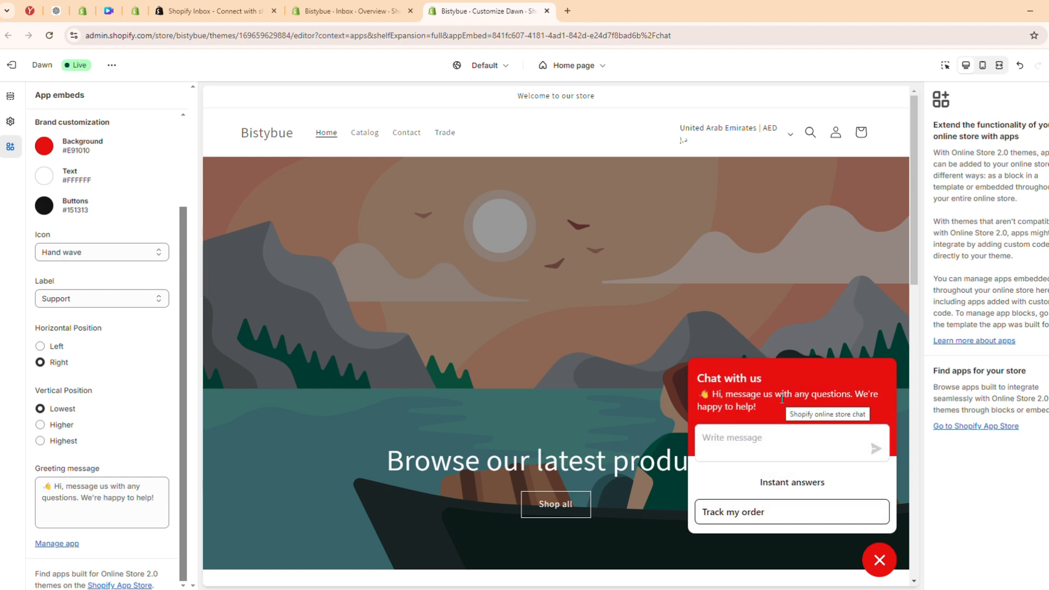
left_click(878, 565)
scroll(732, 460, "down", 2)
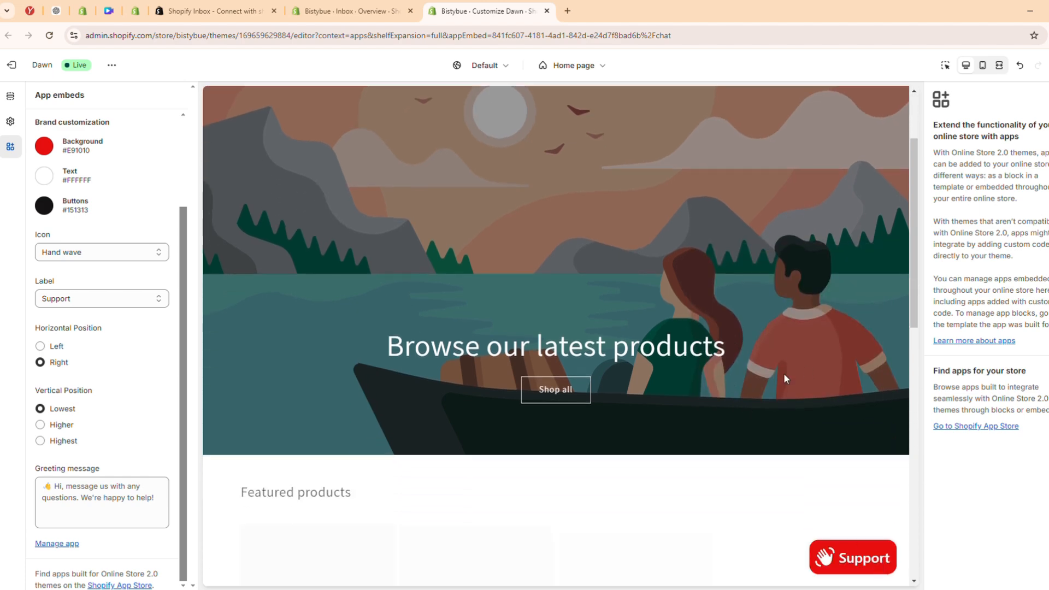
scroll(783, 373, "up", 2)
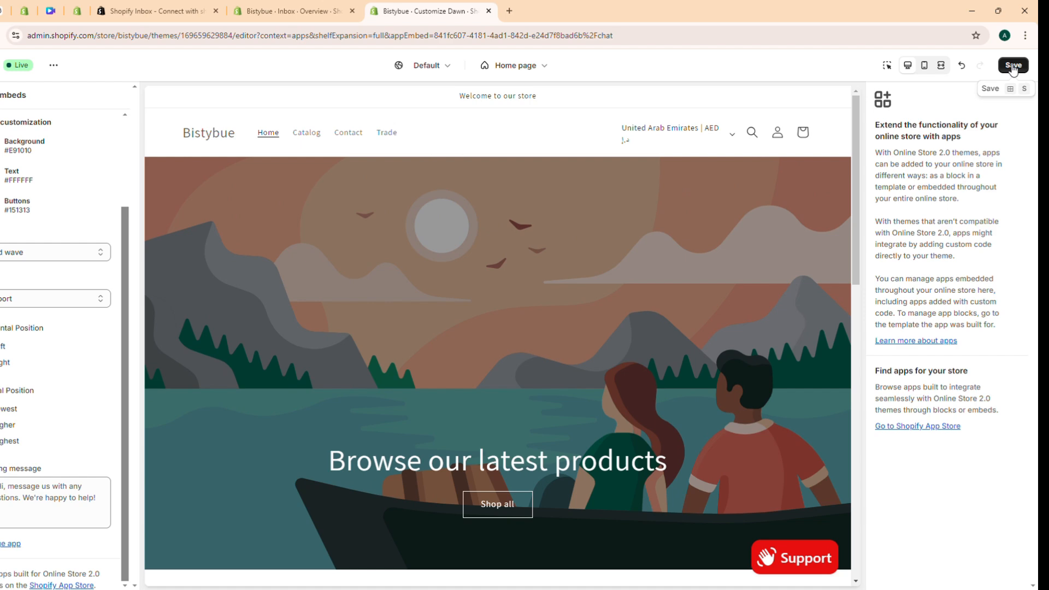
left_click(1013, 66)
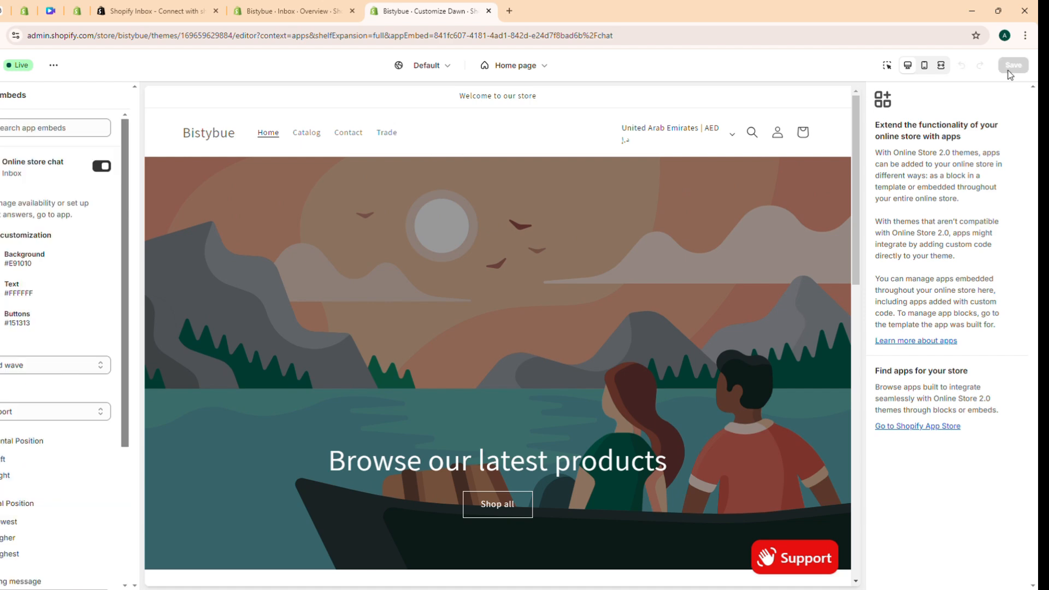
Return to the Inbox overview and reload it to check the online store chat status
left_click(294, 8)
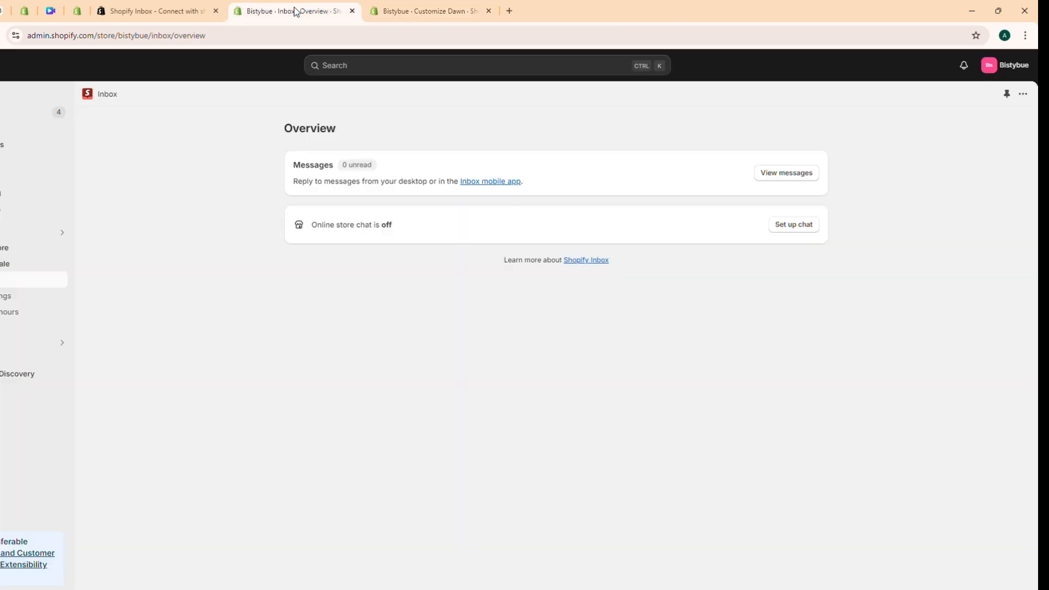
left_click(0, 36)
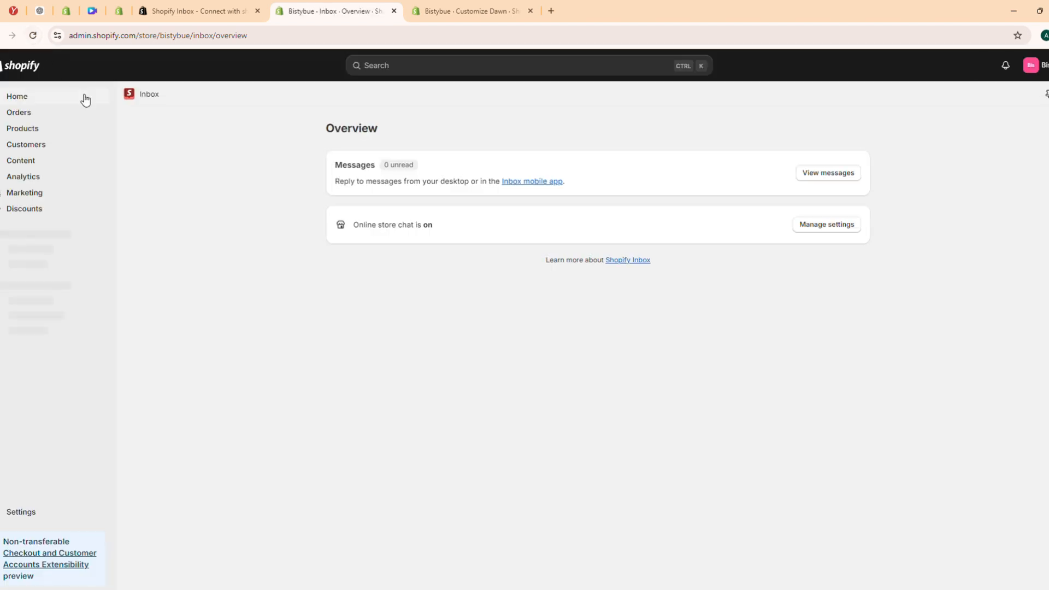
left_click_drag(351, 225, 434, 229)
left_click(372, 376)
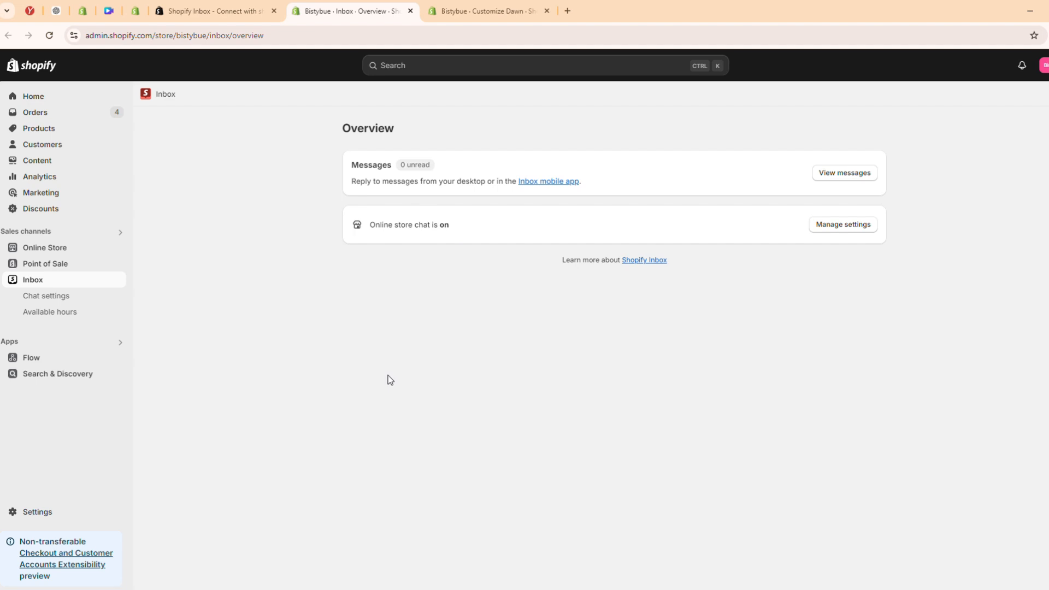
In the chat settings, answer the suggested shipping details question with the copied text on 3-5 business day shipping and free shipping over $50
left_click(74, 296)
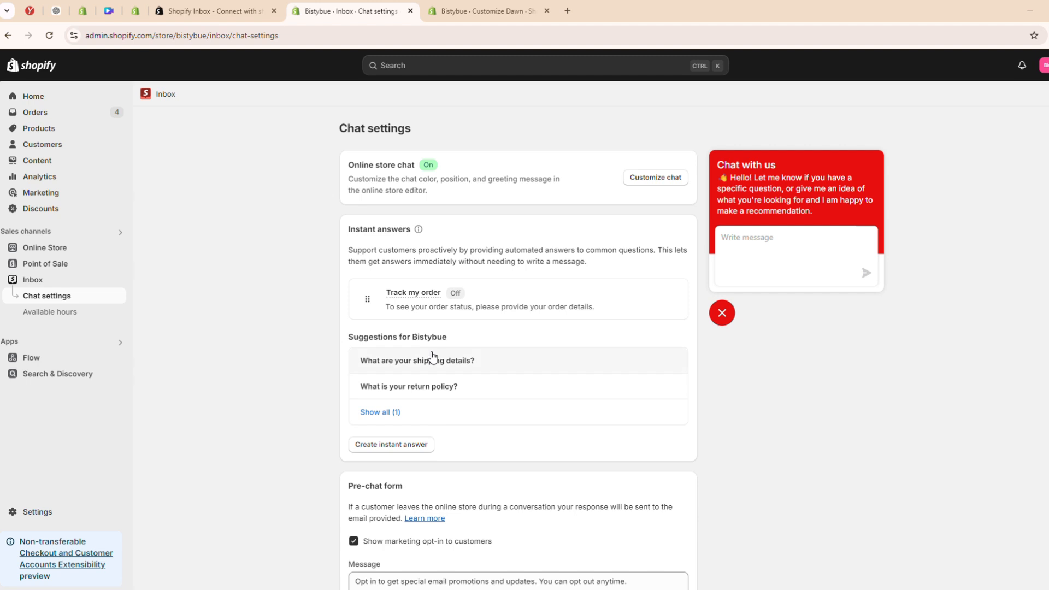
left_click(431, 358)
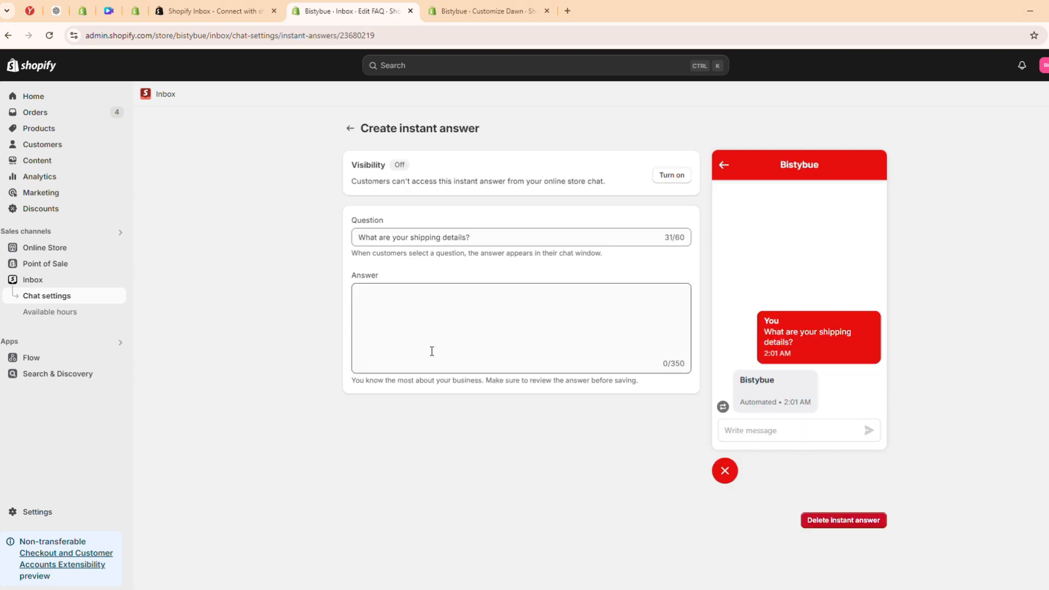
left_click(383, 295)
right_click(383, 295)
left_click(404, 421)
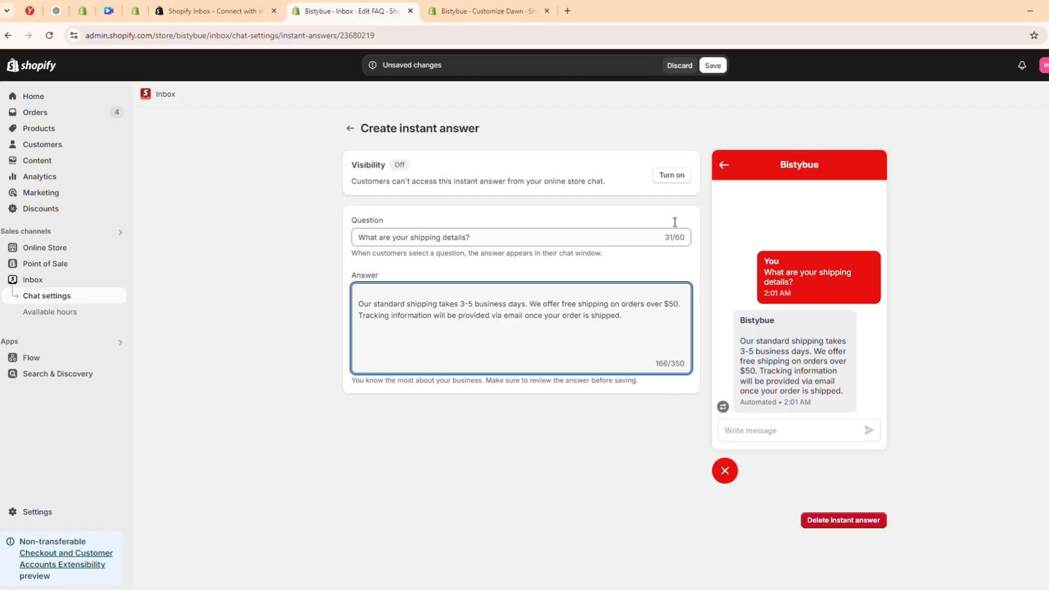
Save the shipping details instant answer, make it visible to customers and return to the chat settings
left_click(710, 66)
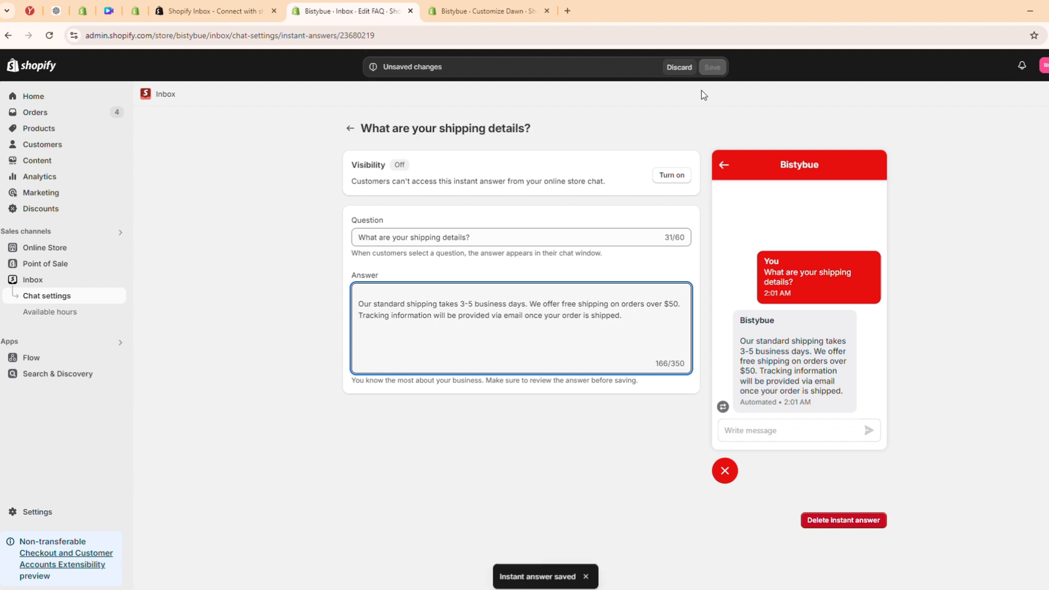
left_click(680, 179)
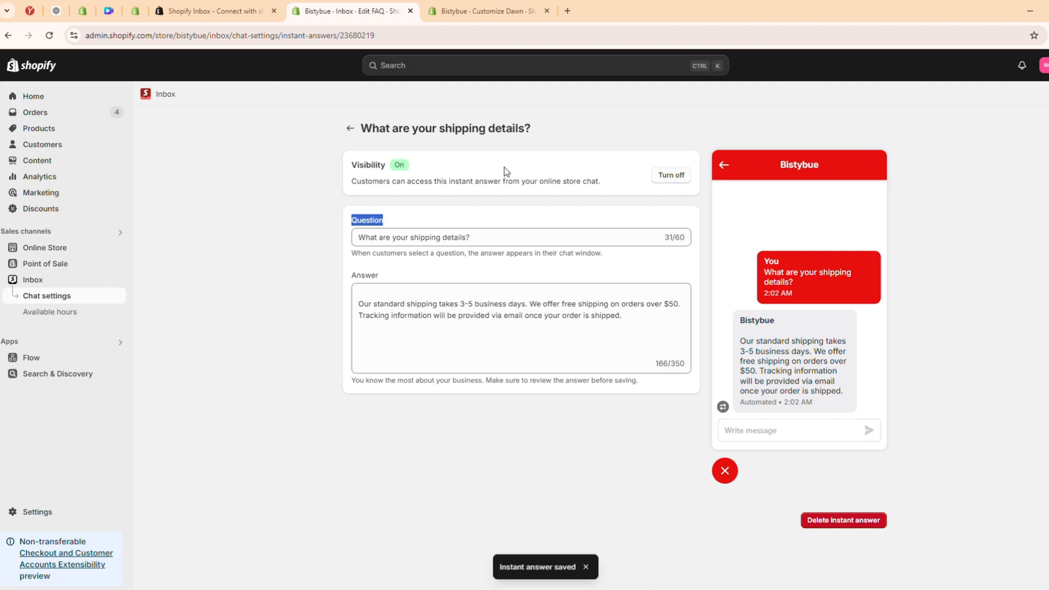
left_click(350, 129)
Try reordering the instant answers and turn off the marketing opt-in for customers in the pre-chat form
scroll(389, 310, "down", 1)
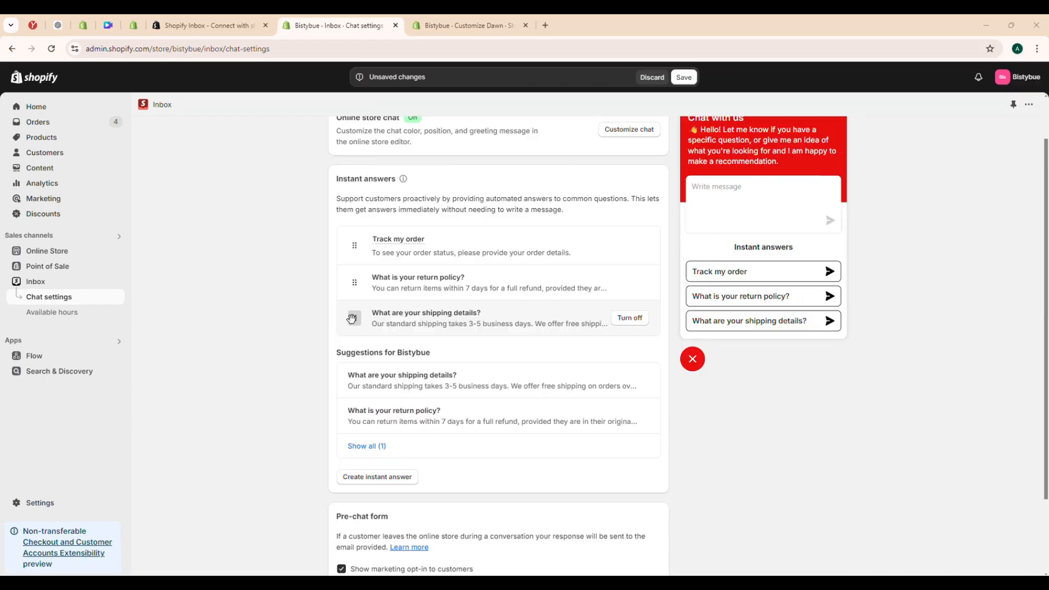
left_click_drag(351, 320, 358, 347)
scroll(361, 344, "down", 2)
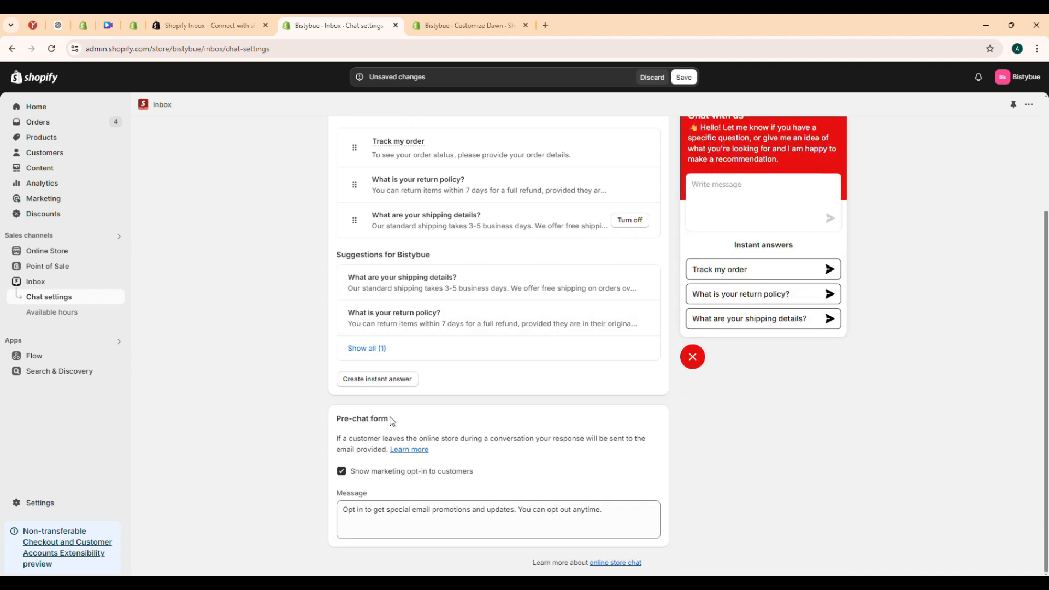
left_click_drag(391, 420, 335, 419)
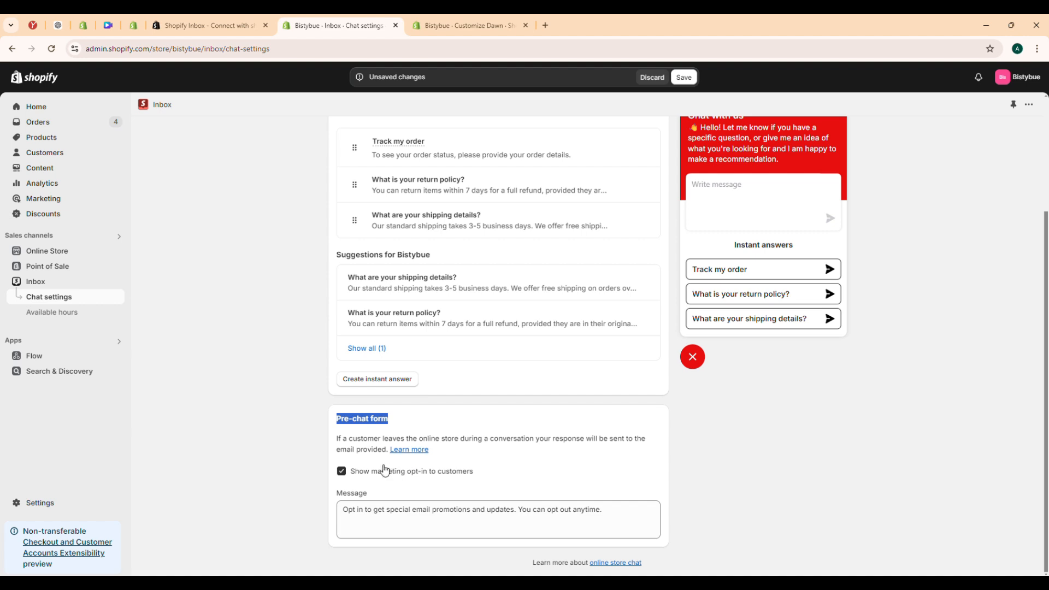
left_click(341, 473)
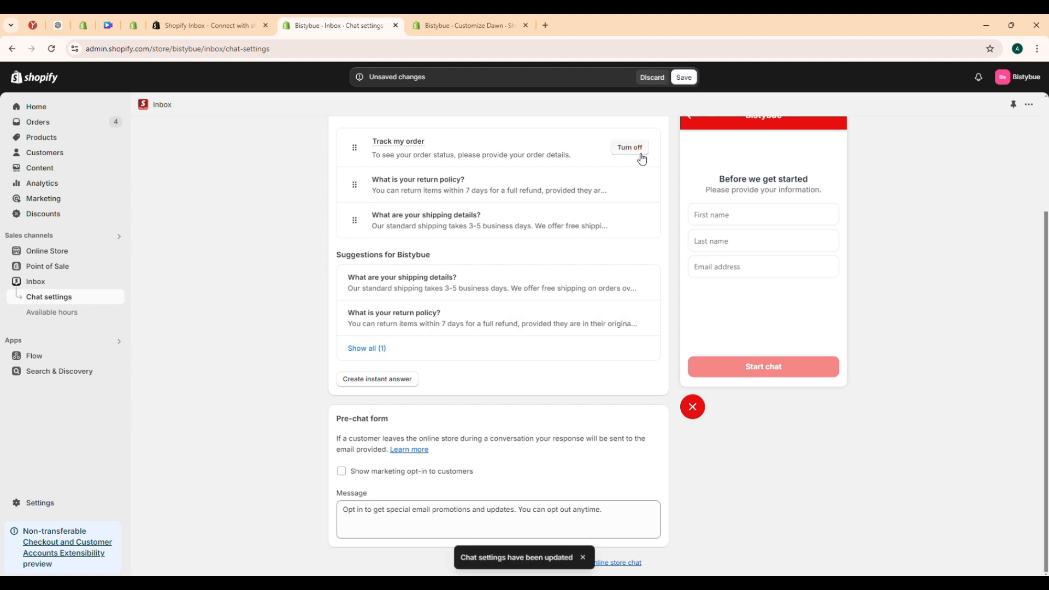
Open the available hours and review Monday's start and end time choices and the actions for all days
left_click(82, 315)
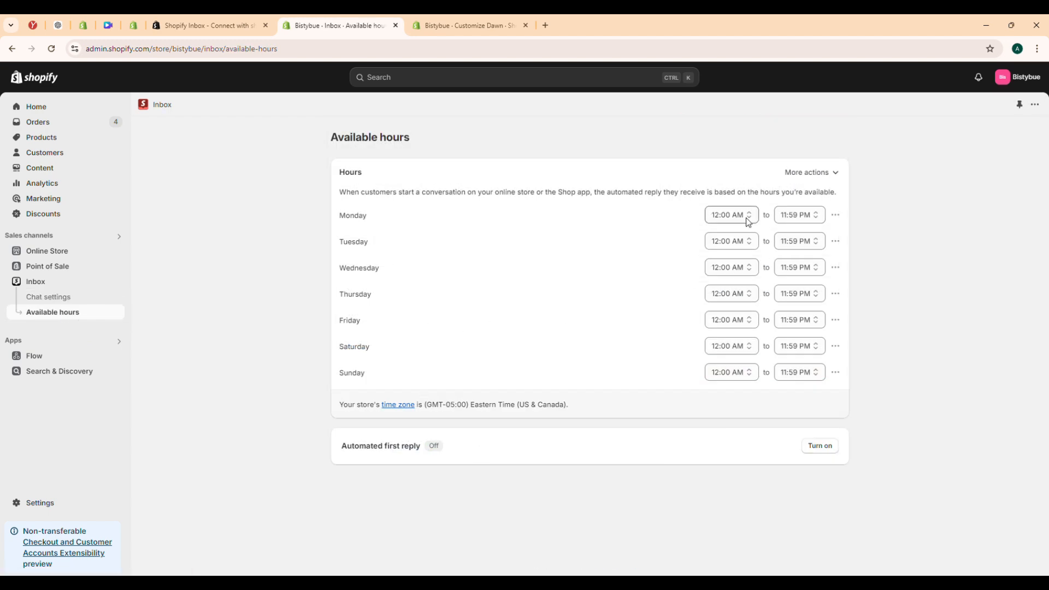
left_click(750, 220)
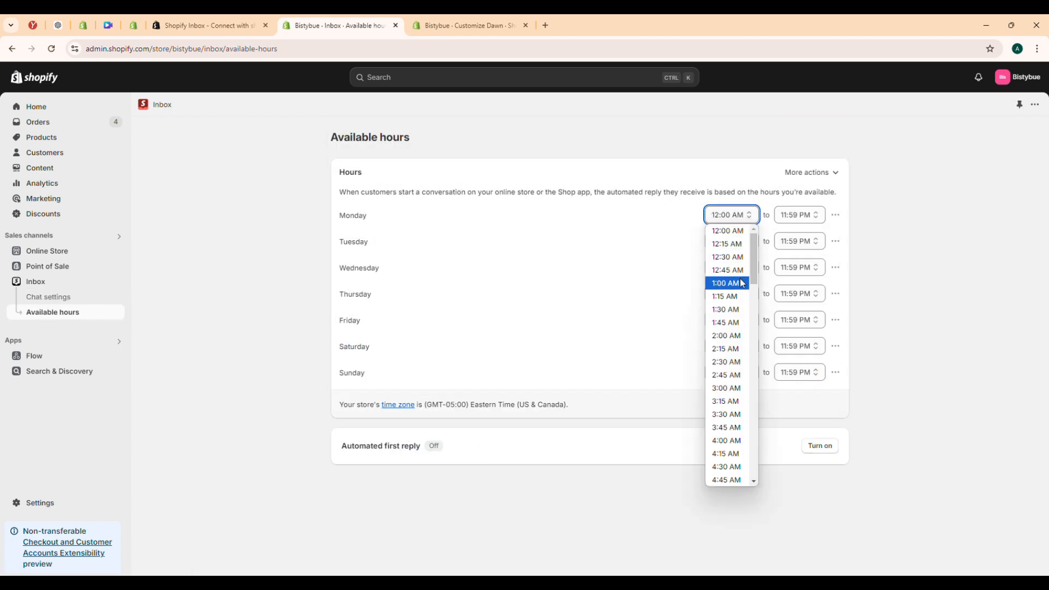
left_click(815, 219)
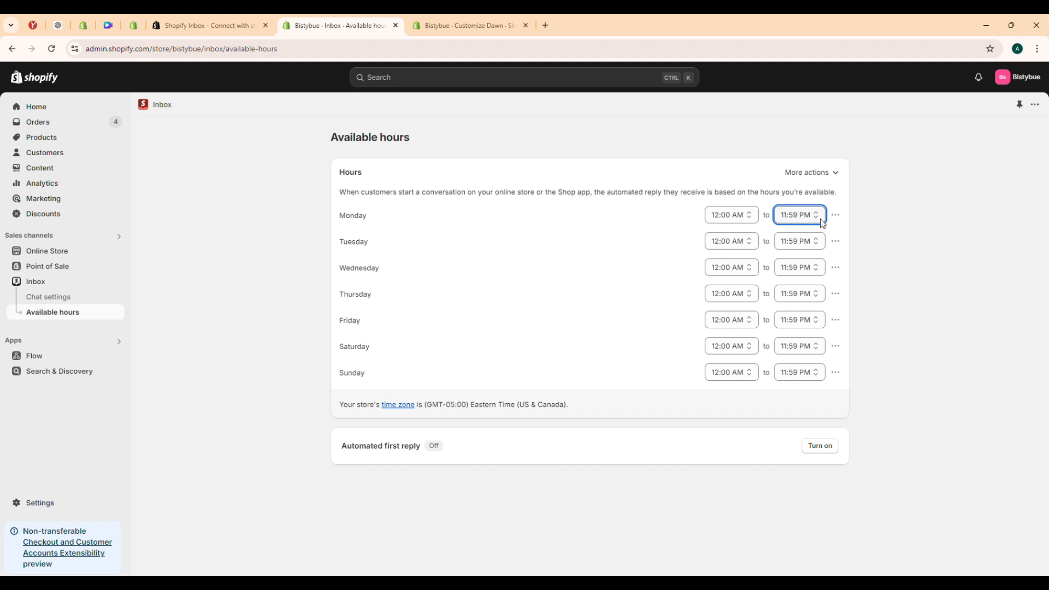
left_click(820, 218)
scroll(809, 285, "up", 12)
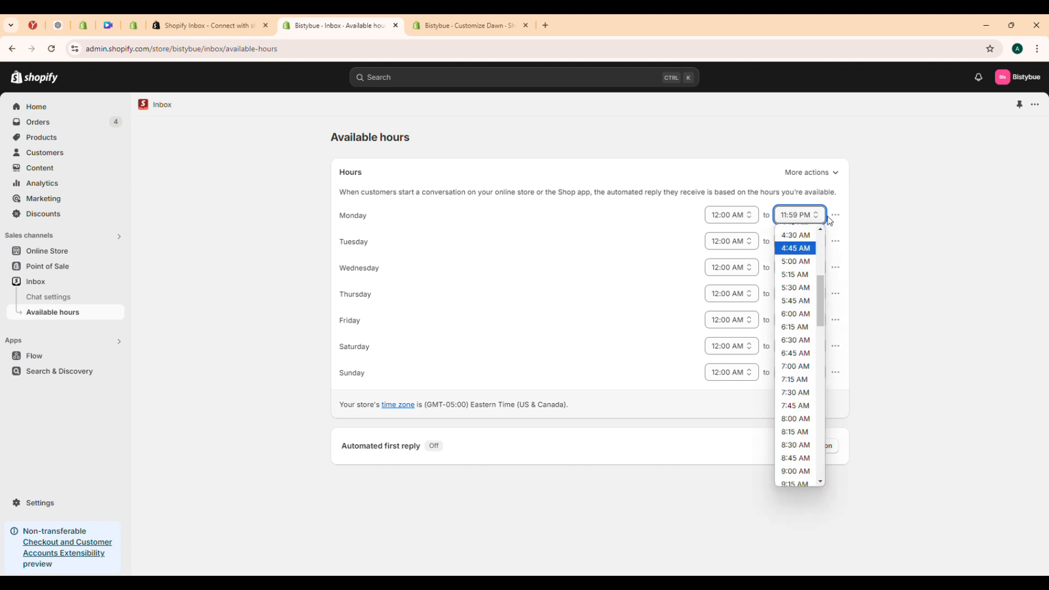
left_click(838, 178)
left_click(839, 178)
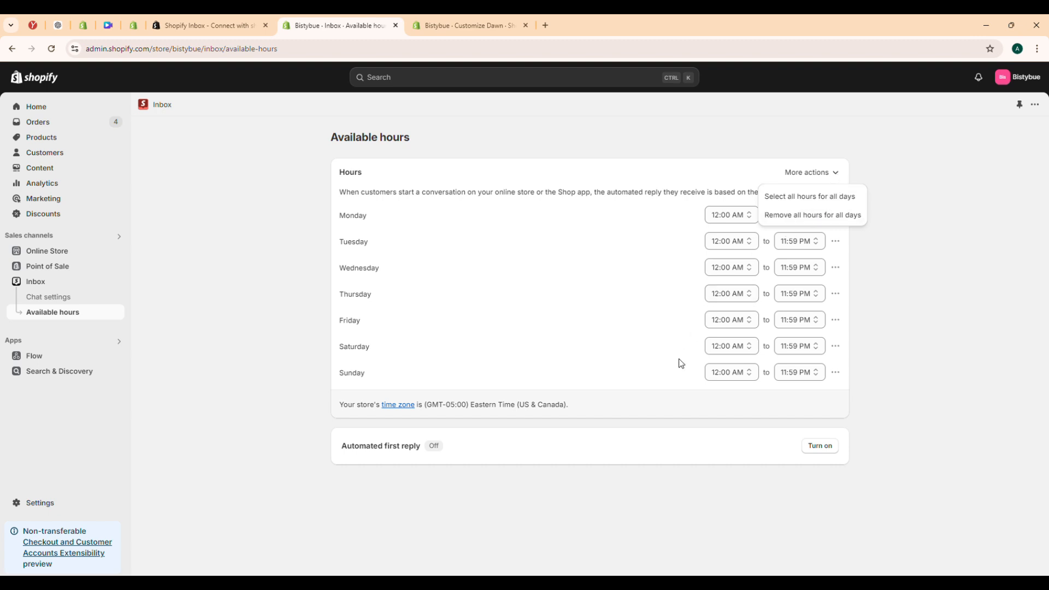
Turn on the automated first reply and review its message for available hours
left_click(829, 449)
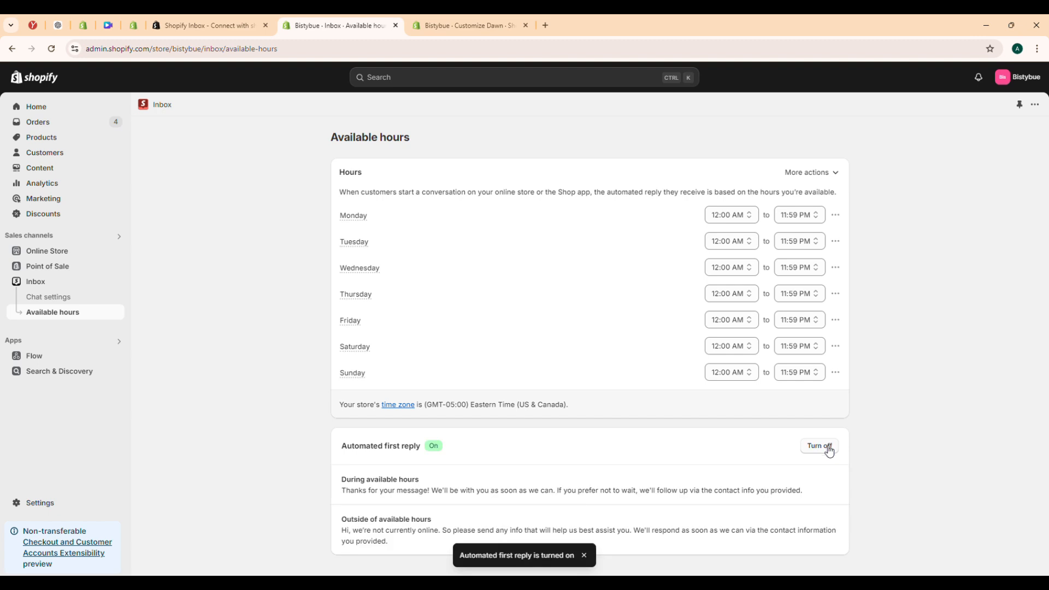
left_click(529, 498)
left_click(477, 212)
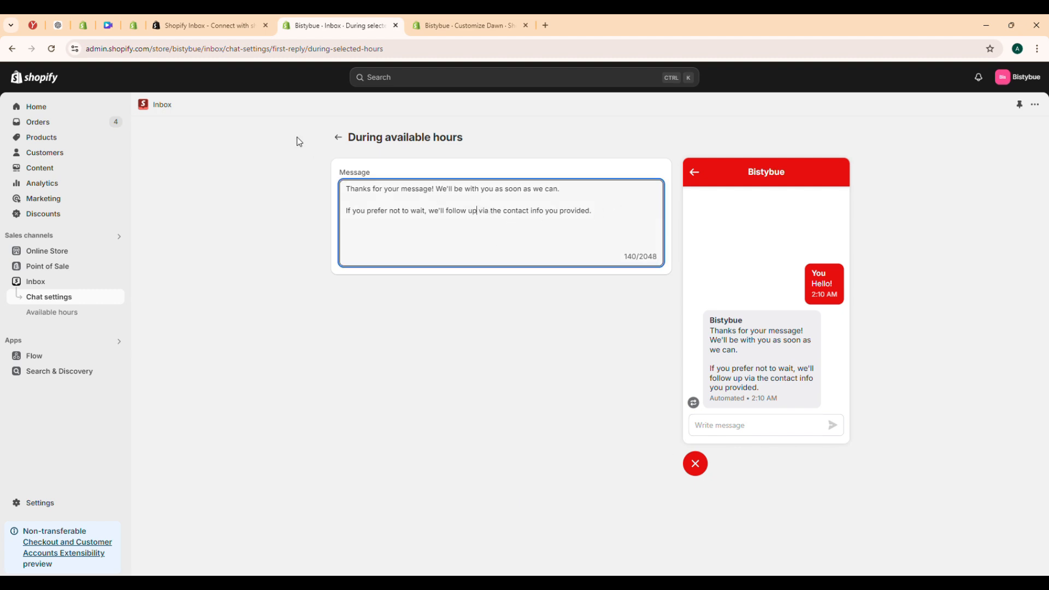
left_click(338, 138)
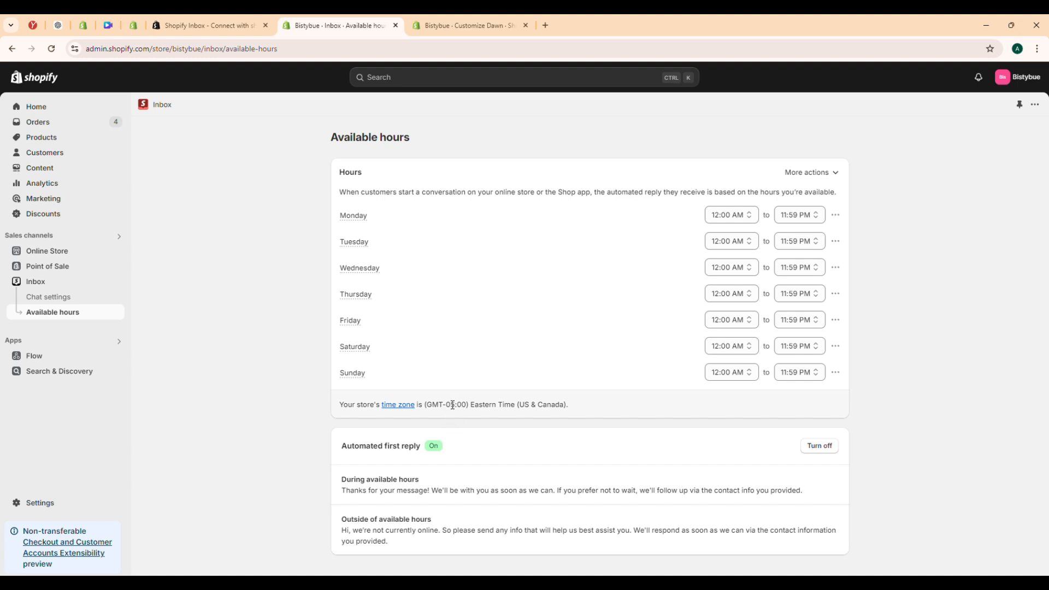
Open the live online store from the sales channels to view the chat button
left_click(109, 252)
left_click(117, 251)
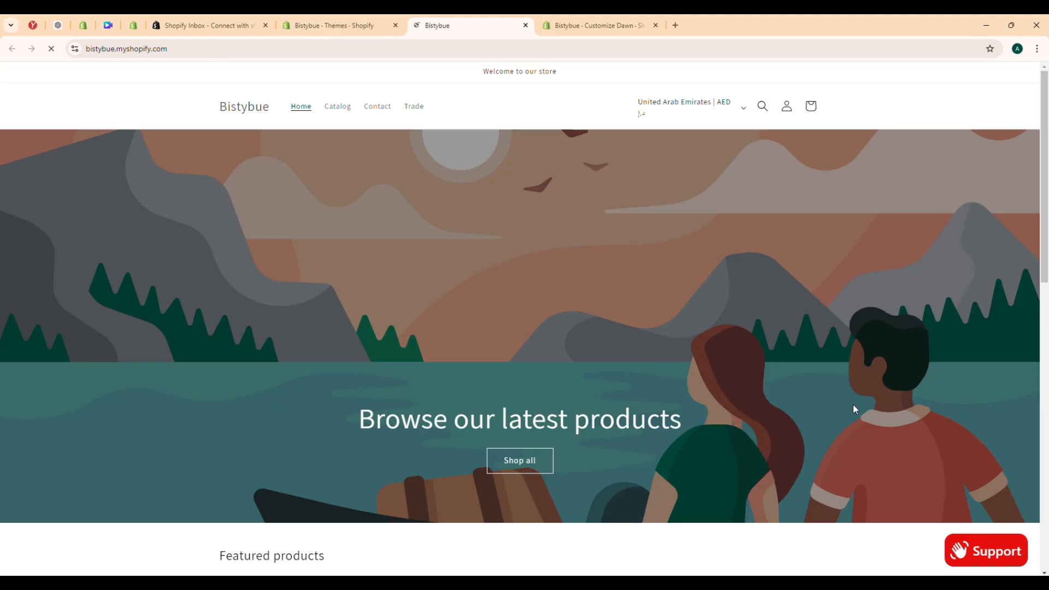
Open the storefront chat, try the "Track my order" instant answer, cancel it, and ask "What is your return policy?"
left_click(965, 552)
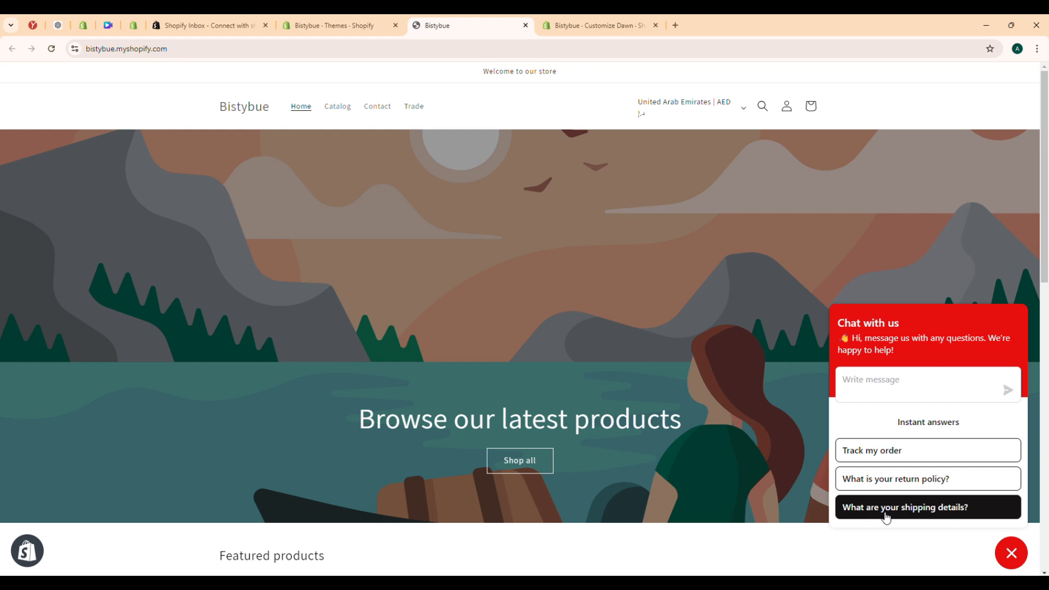
left_click(888, 453)
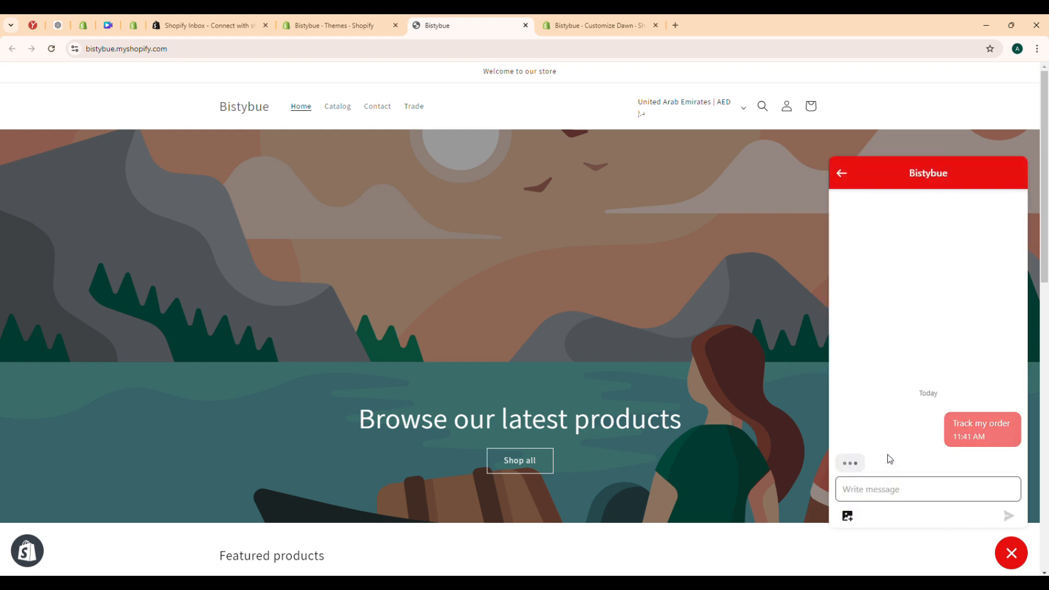
left_click(877, 508)
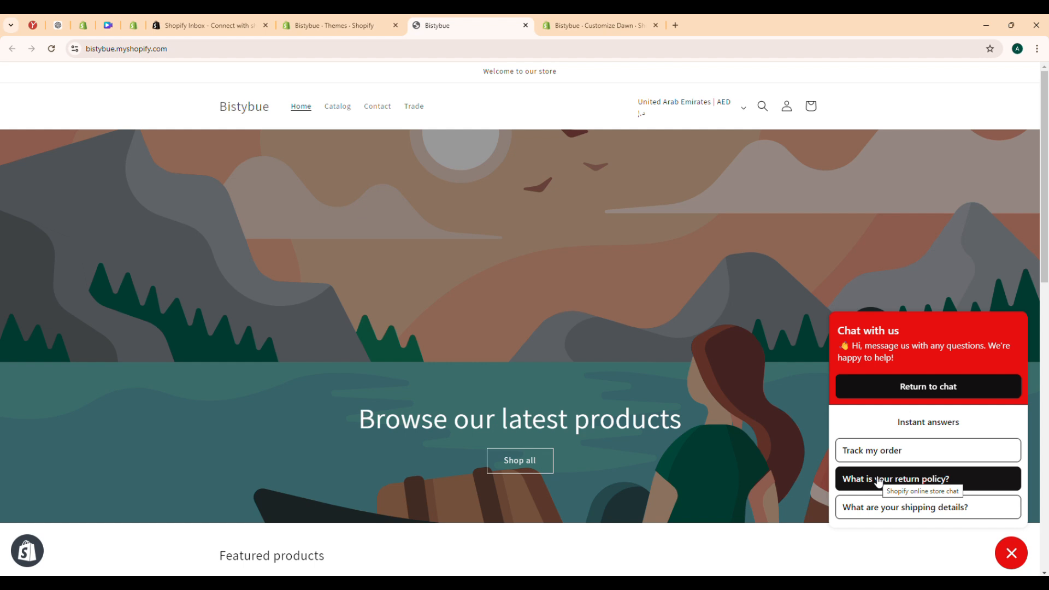
left_click(877, 479)
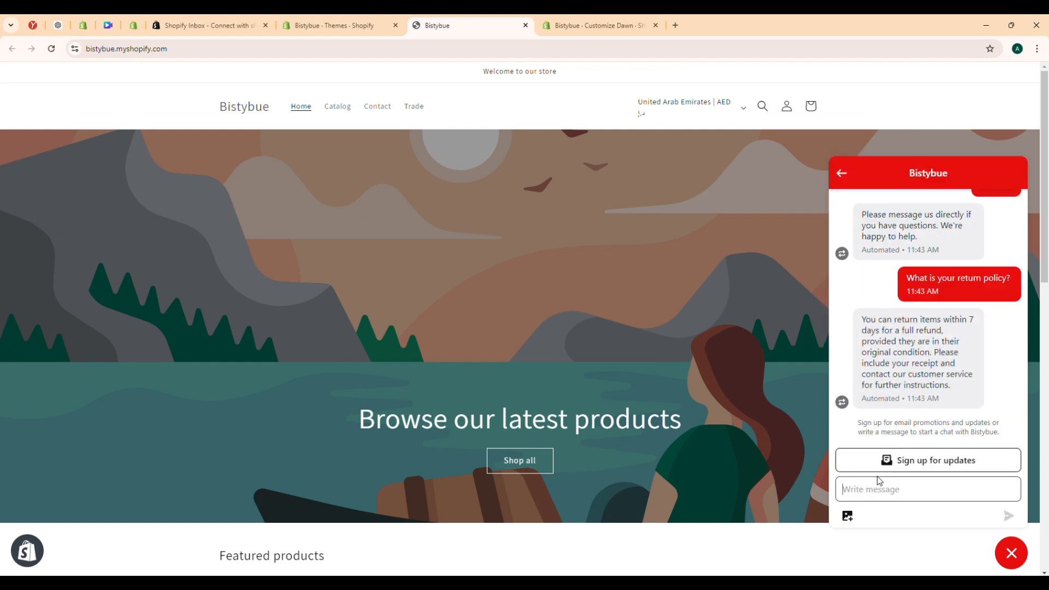
Send the message "Hello" in the storefront chat as a customer
type("H")
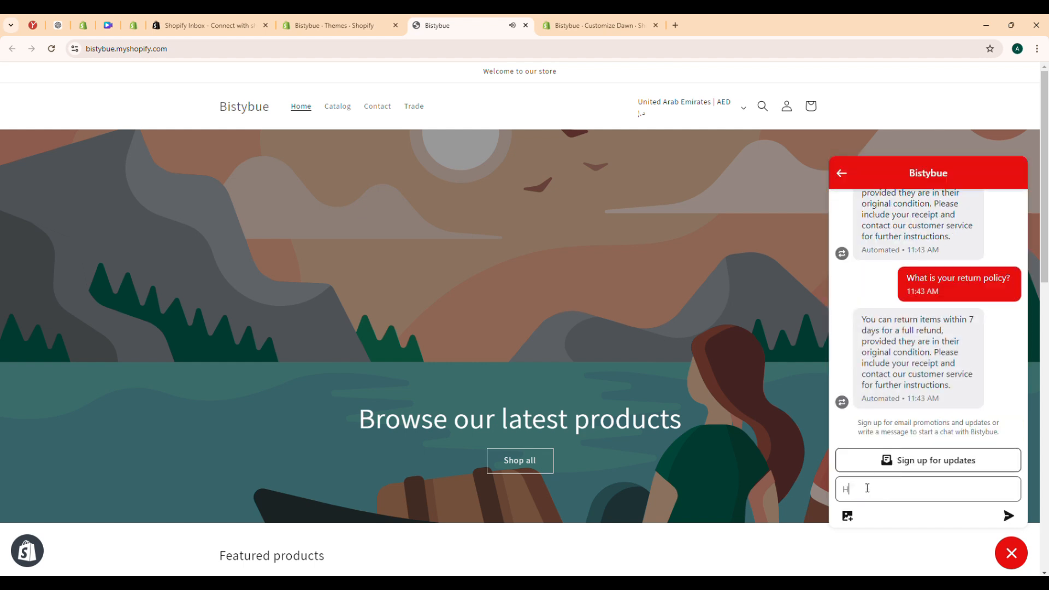
type("ello")
key("Return")
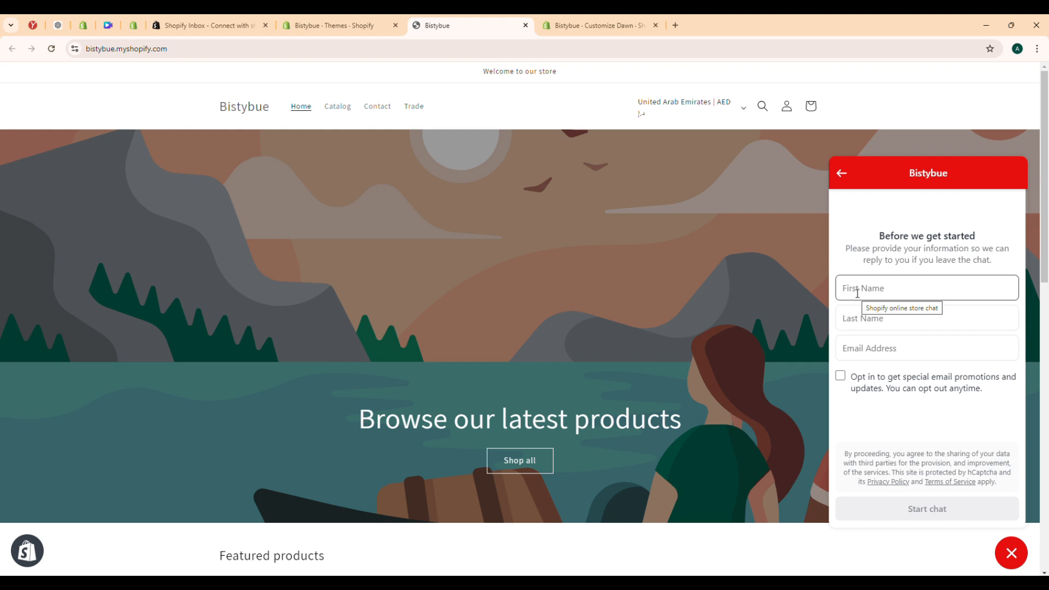
Fill in the pre-chat form with the customer's first name, last name and email address, and start the chat
type("gfhgui")
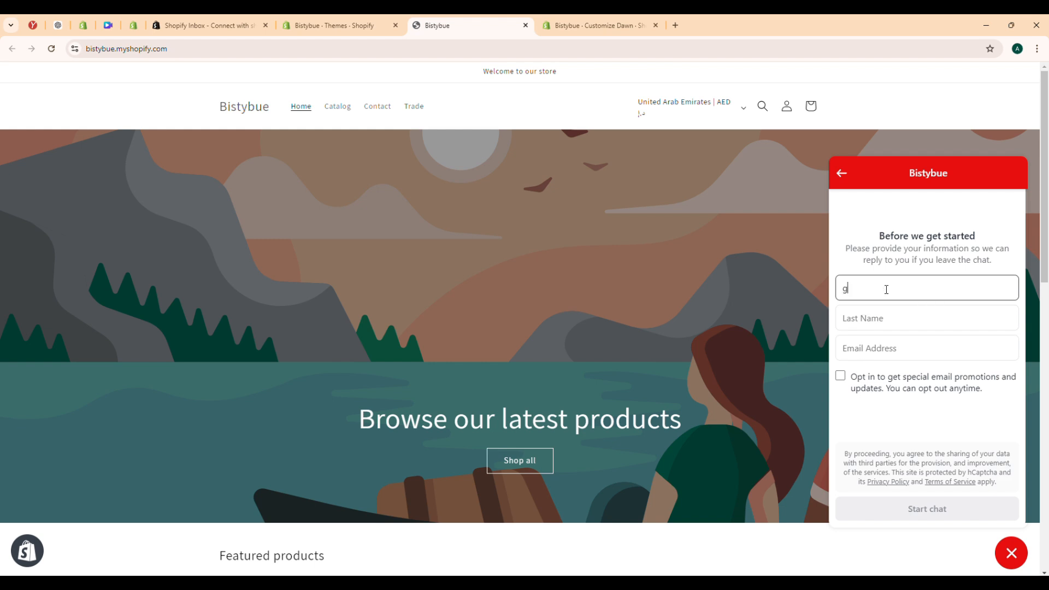
left_click(862, 309)
type("hhjgjhg")
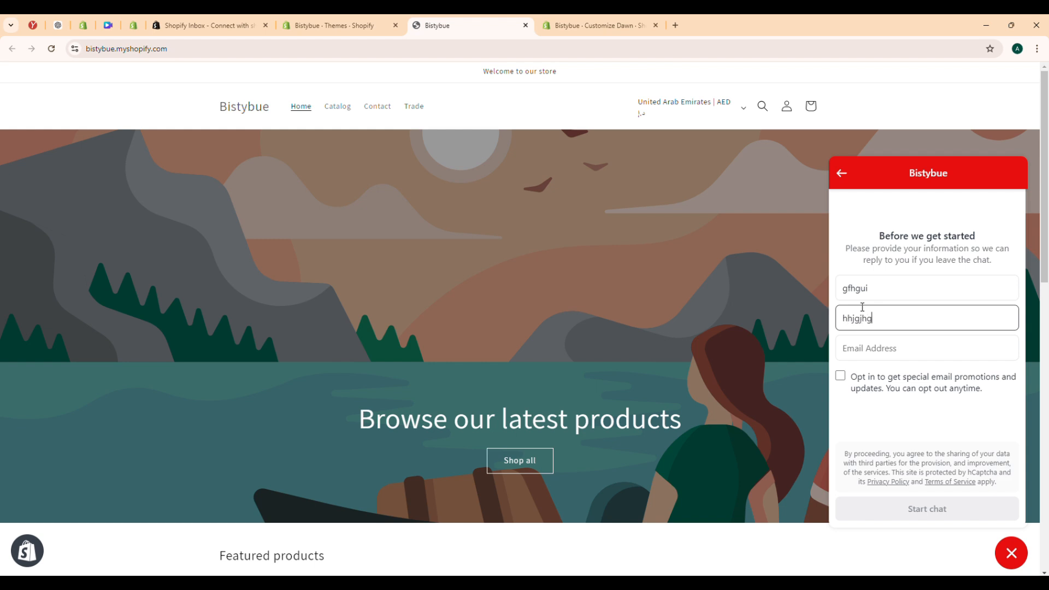
left_click(865, 348)
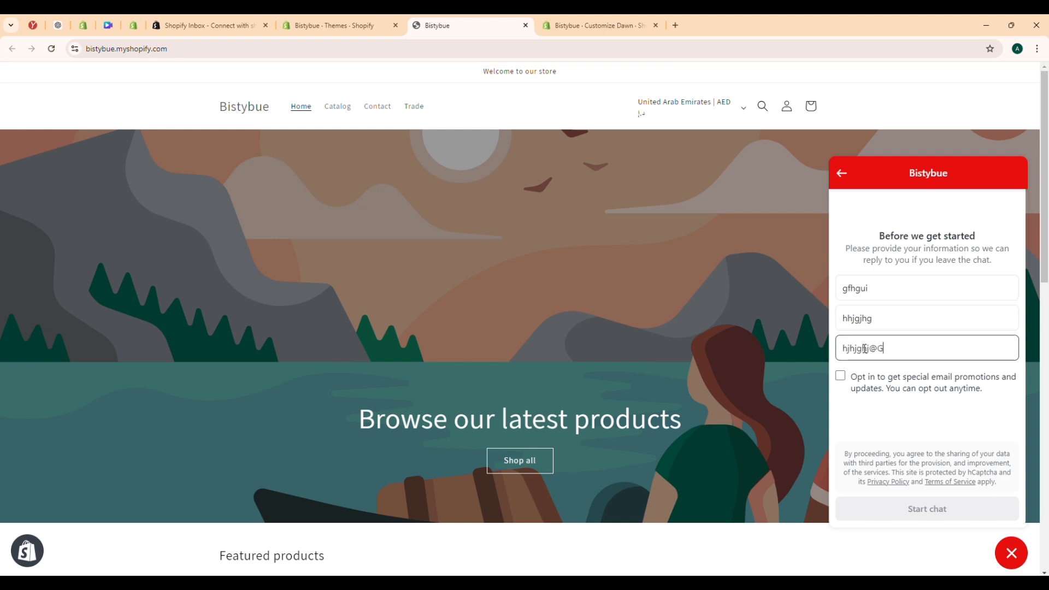
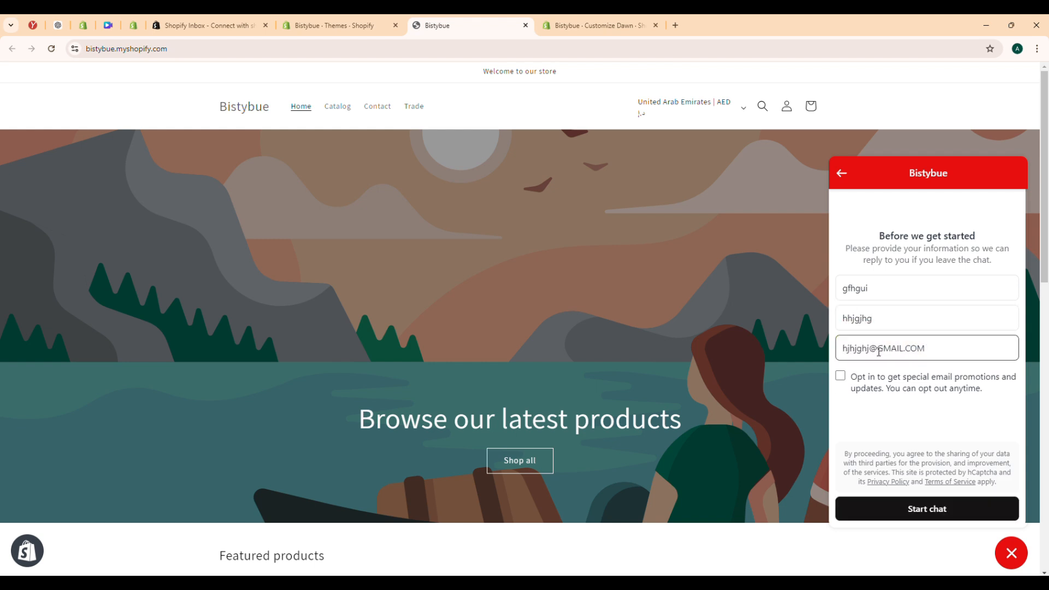
left_click(890, 509)
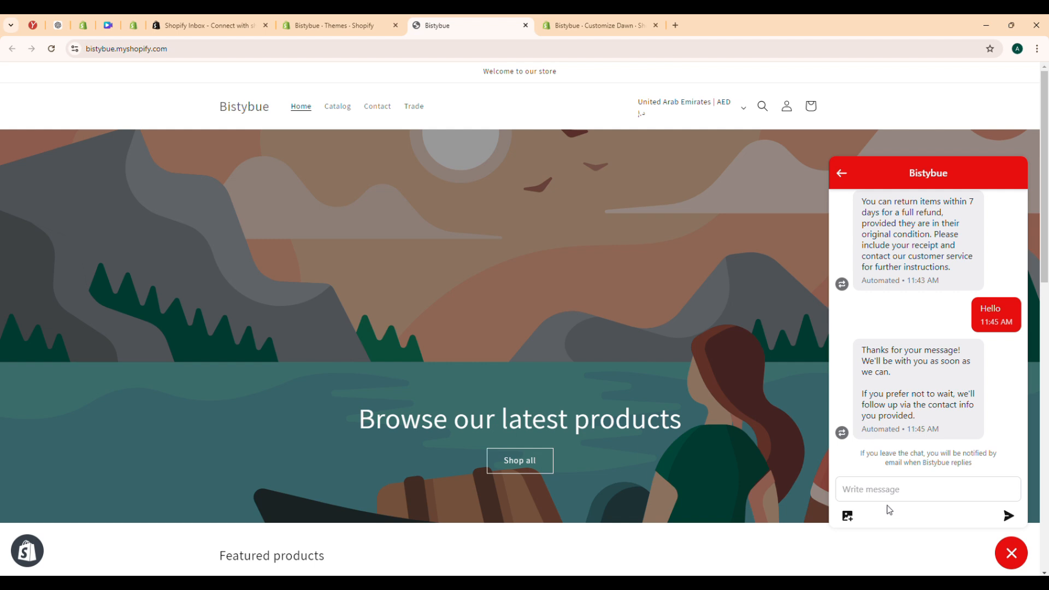
Switch back to the Shopify admin, refresh the Inbox overview, view the messages and open the test customer's conversation
left_click(333, 25)
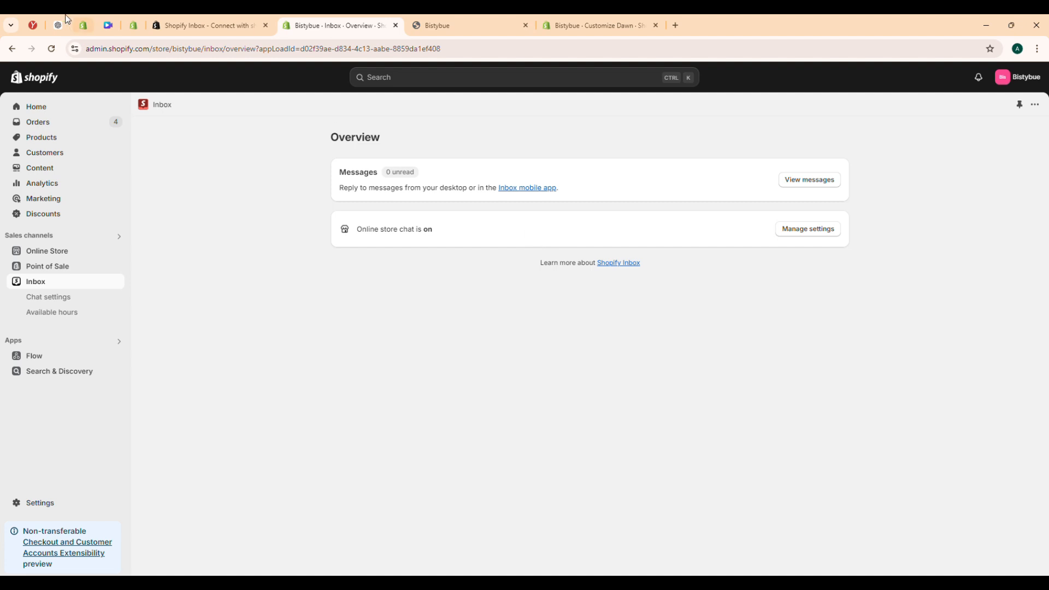
left_click(52, 48)
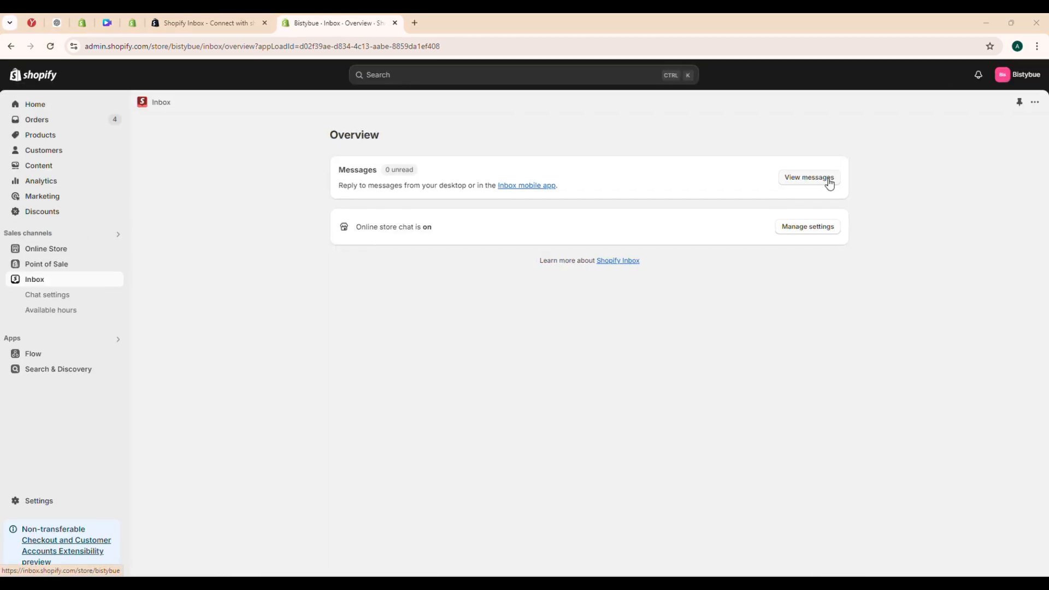
left_click(809, 177)
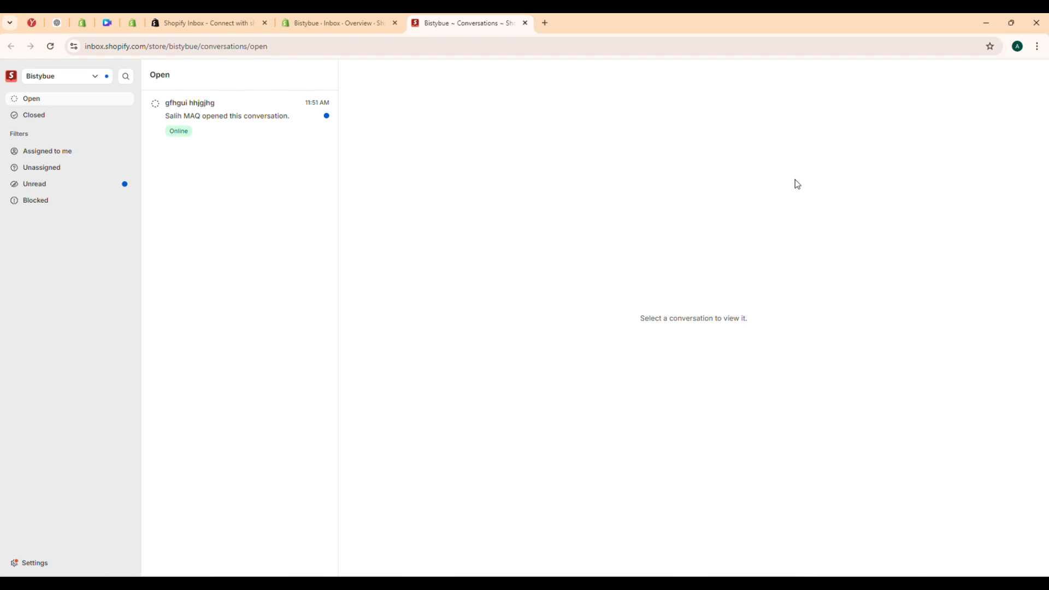
left_click(282, 124)
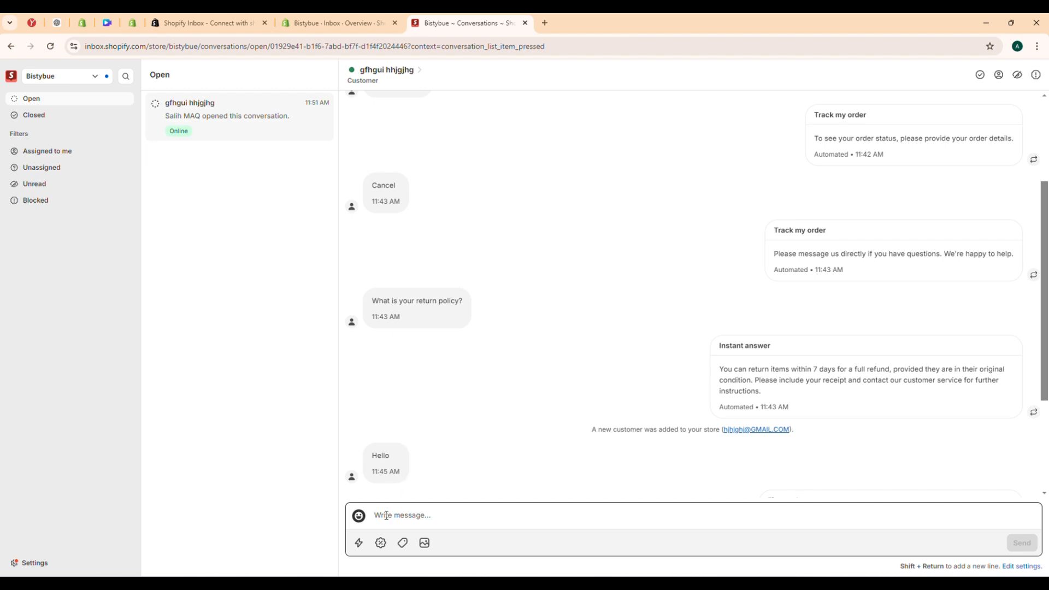
Reply to the customer with the Greeting quick reply "Hello! Thanks for reaching out. What can we help you with?"
left_click(358, 543)
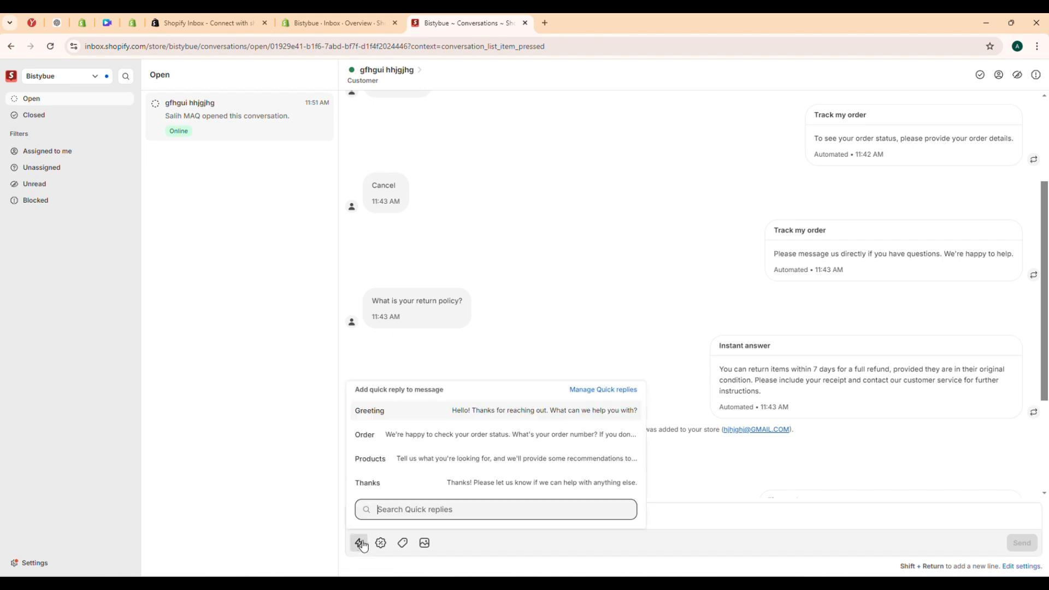
left_click(449, 415)
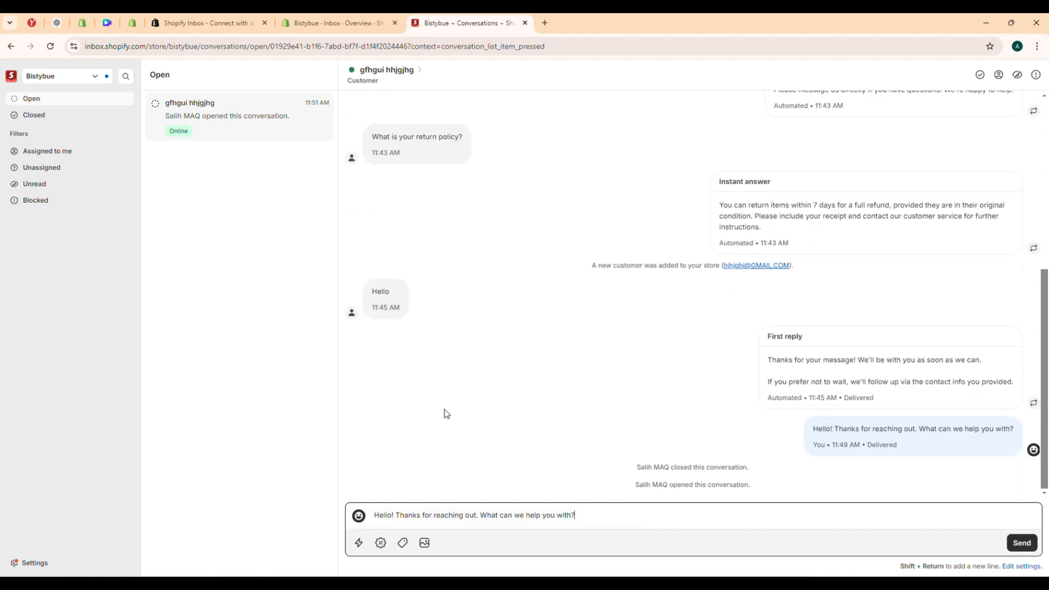
key("Return")
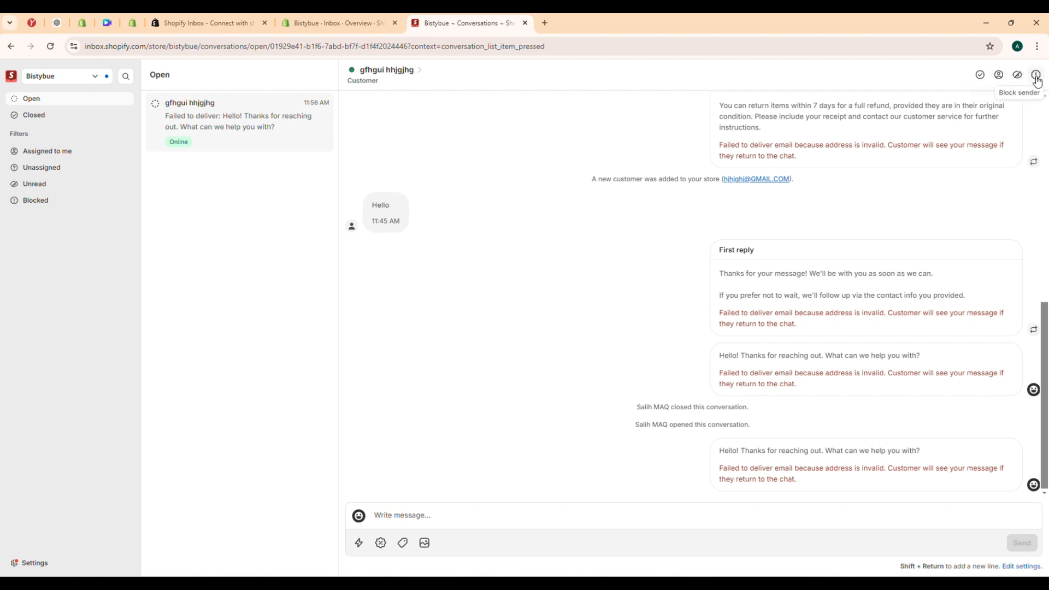
Close the customer's conversation and show the list of closed conversations
left_click(979, 77)
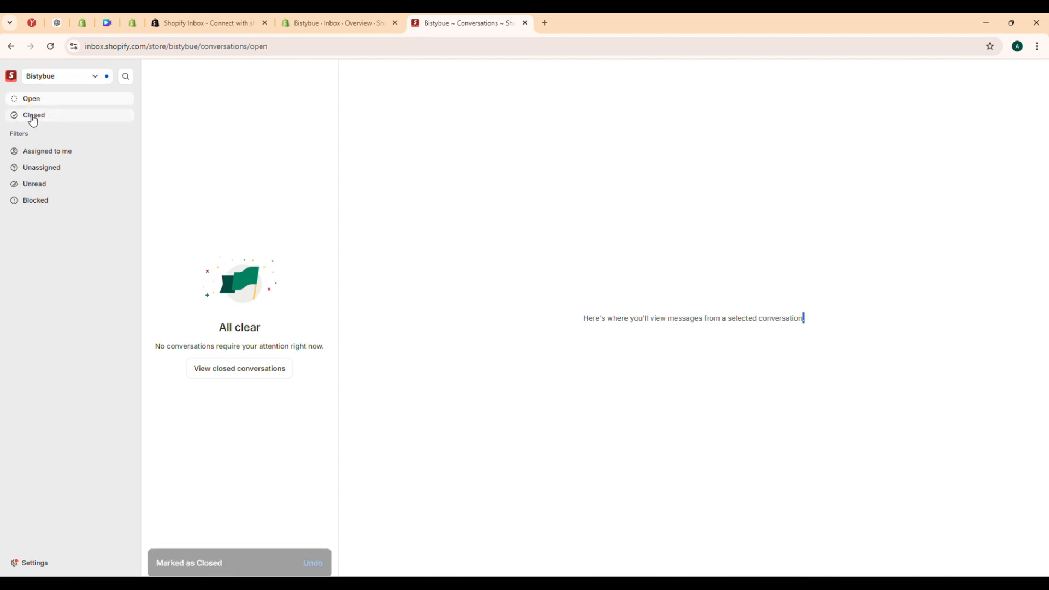
left_click(33, 116)
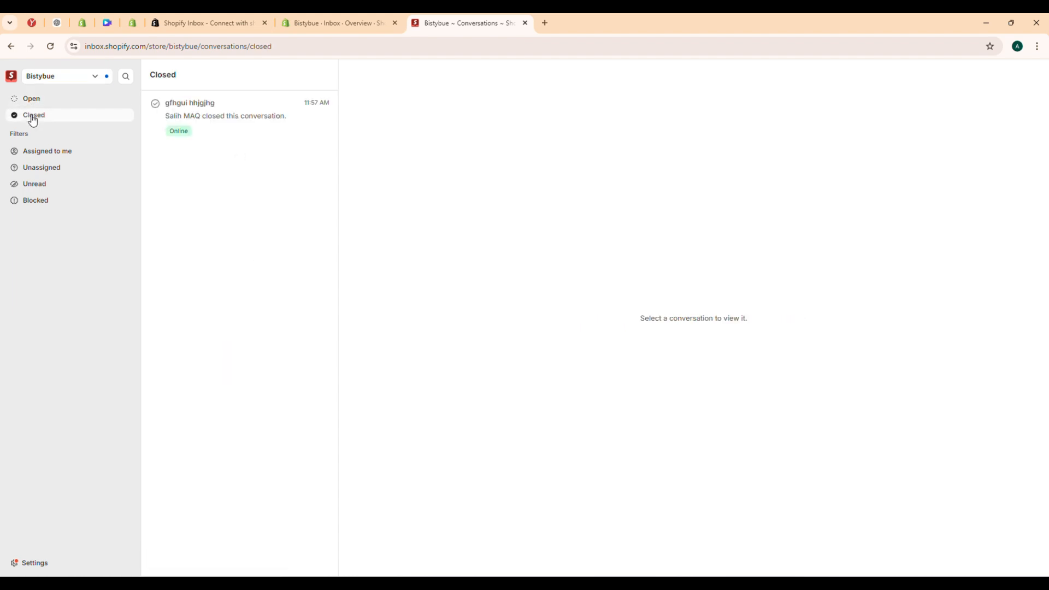